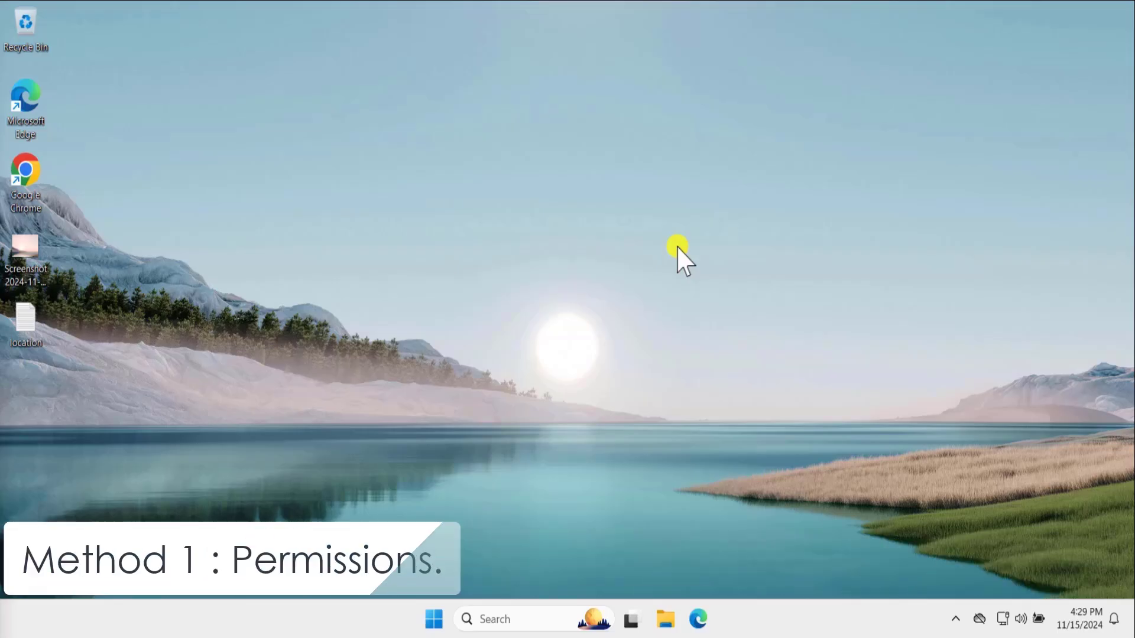
click(33, 252)
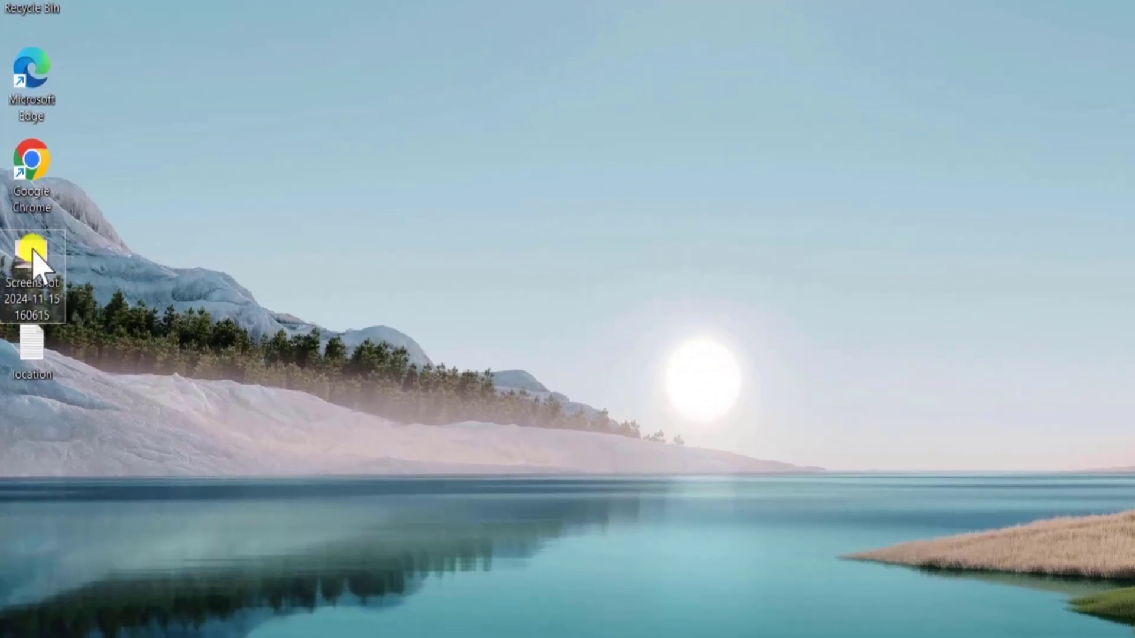
right_click(33, 251)
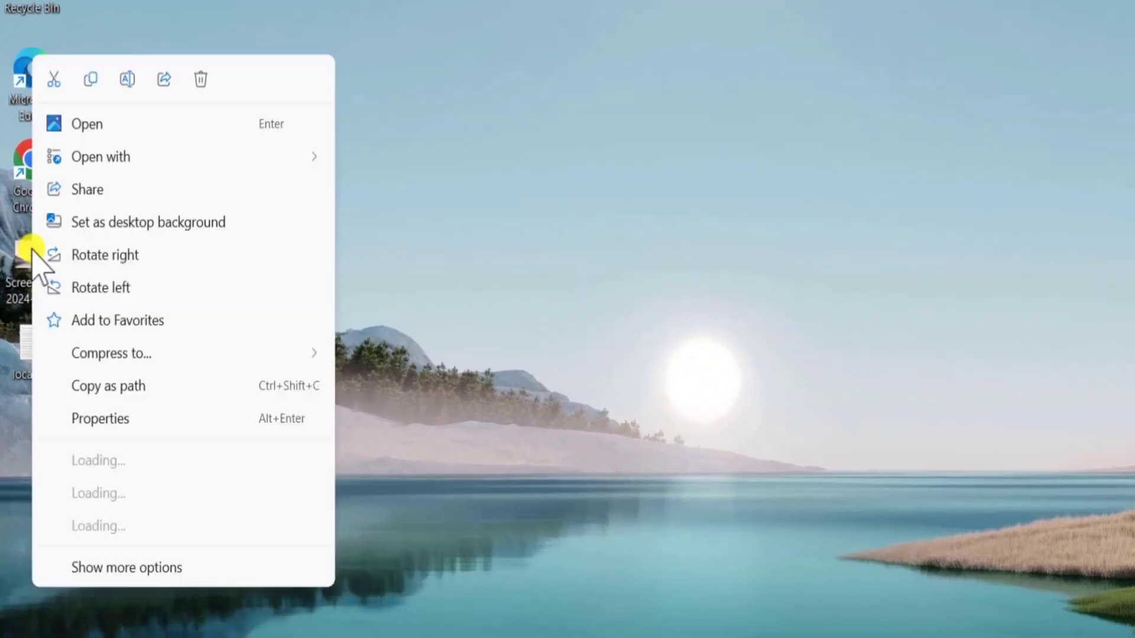
click(92, 421)
click(119, 218)
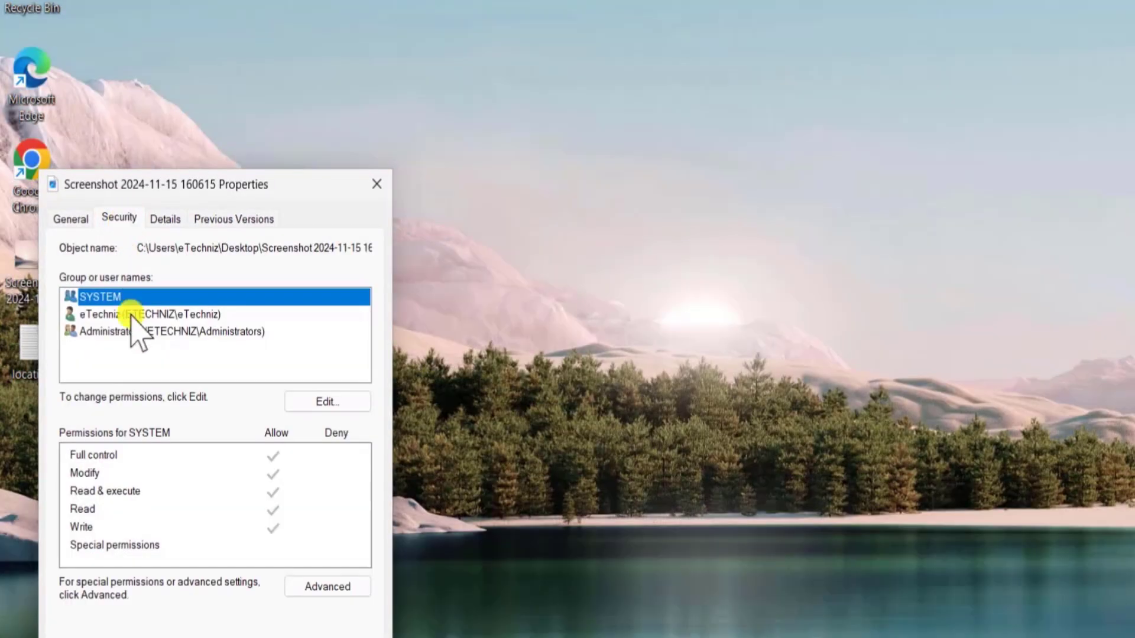
click(131, 315)
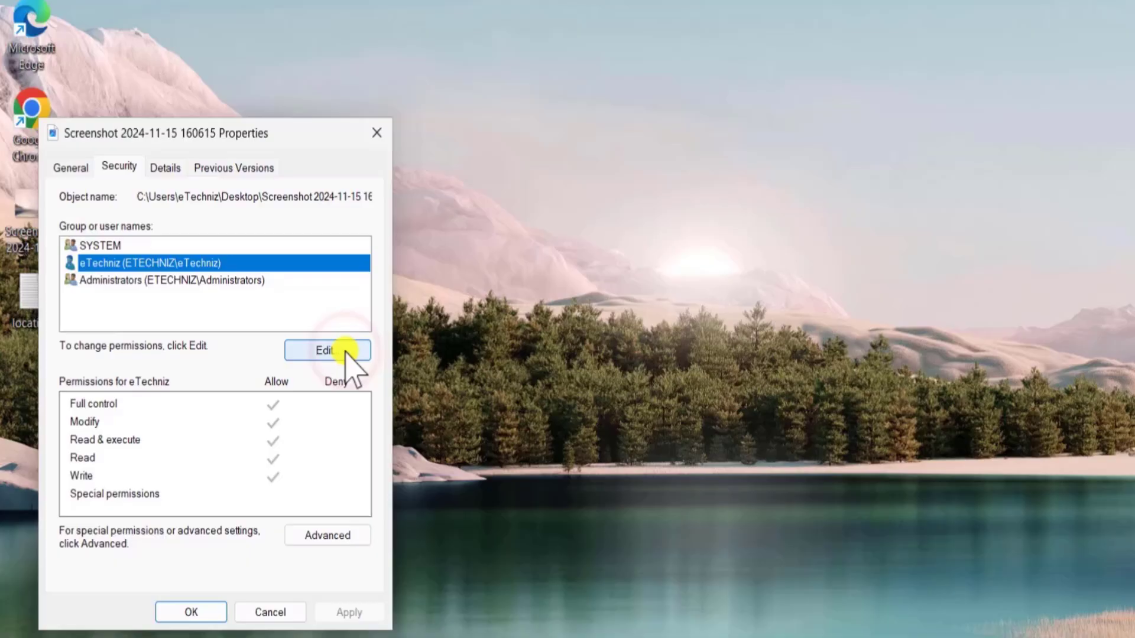
click(327, 402)
click(240, 373)
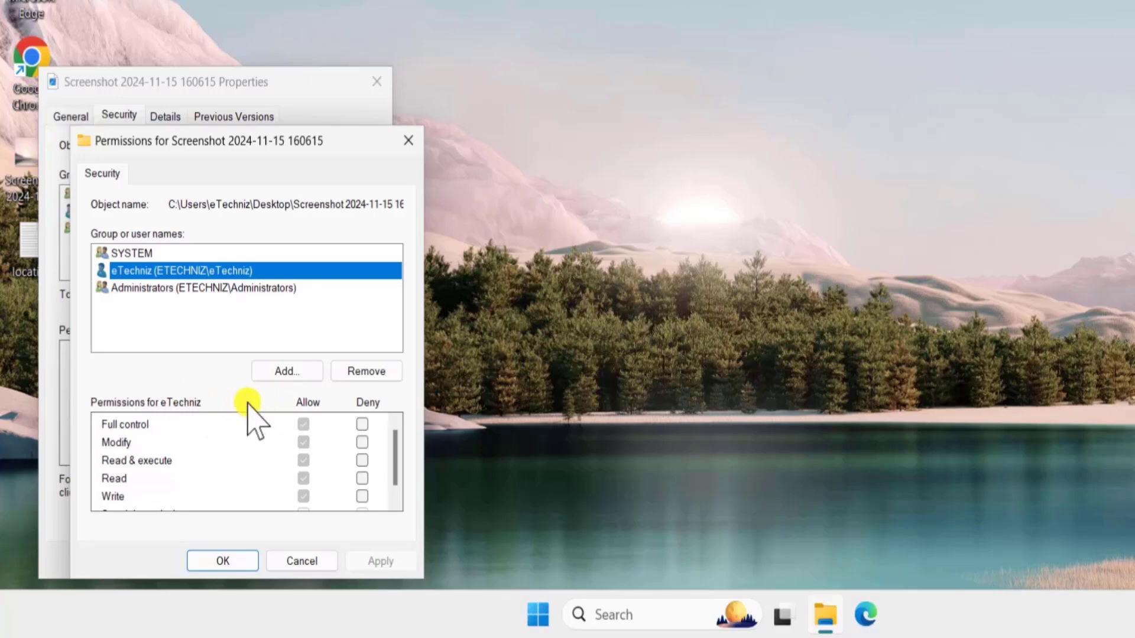
In Advanced Security Settings, start changing the owner and list all users and groups.
click(251, 562)
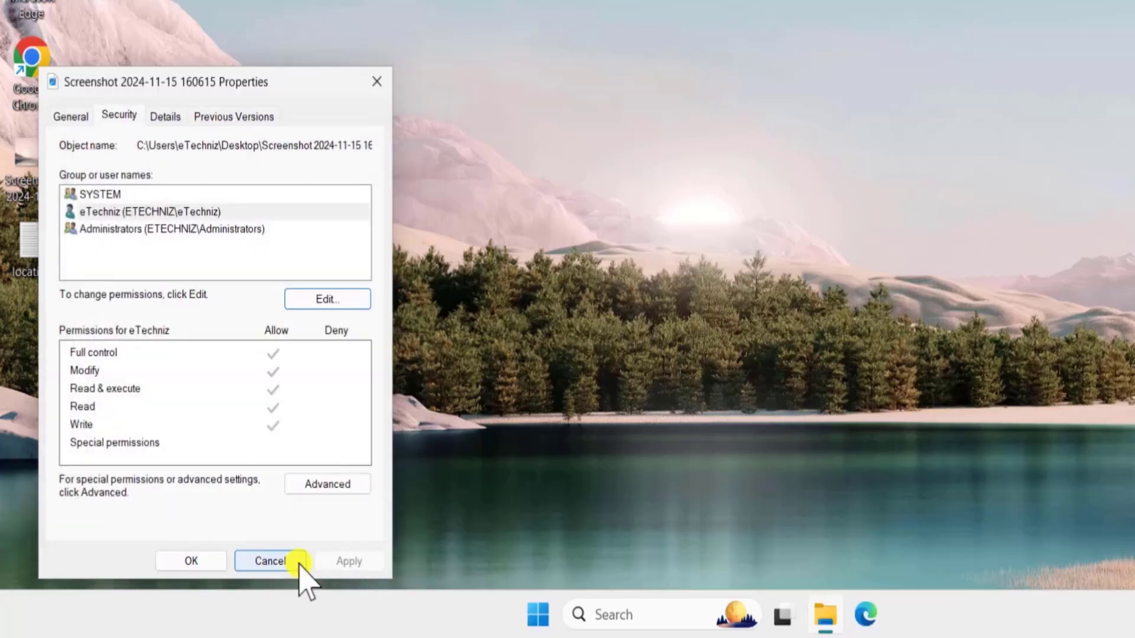
click(319, 484)
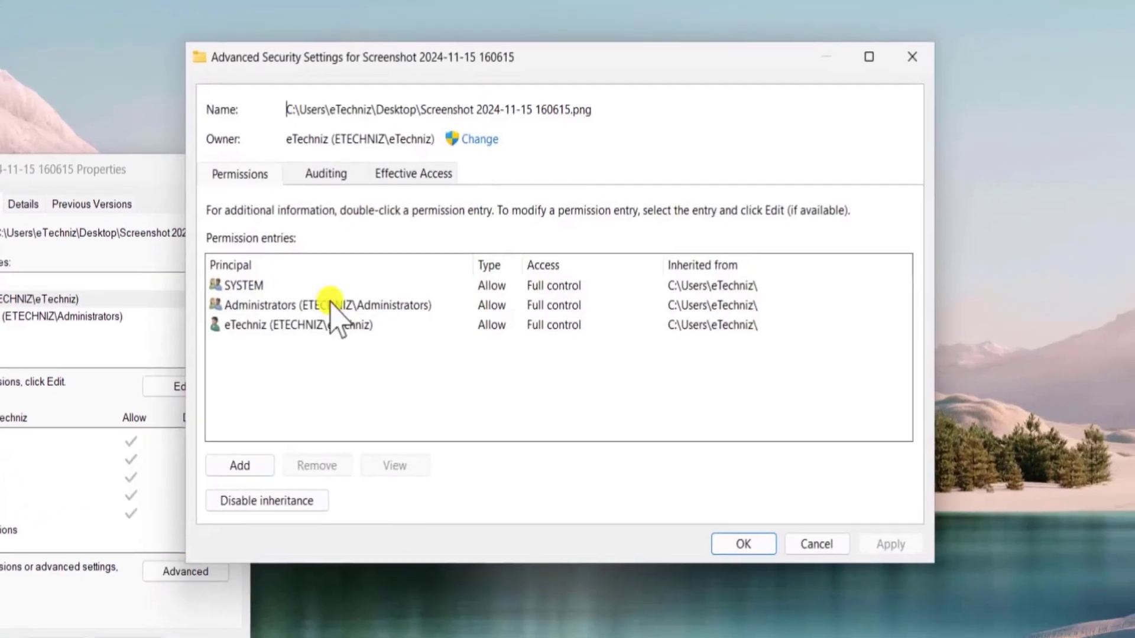
click(476, 143)
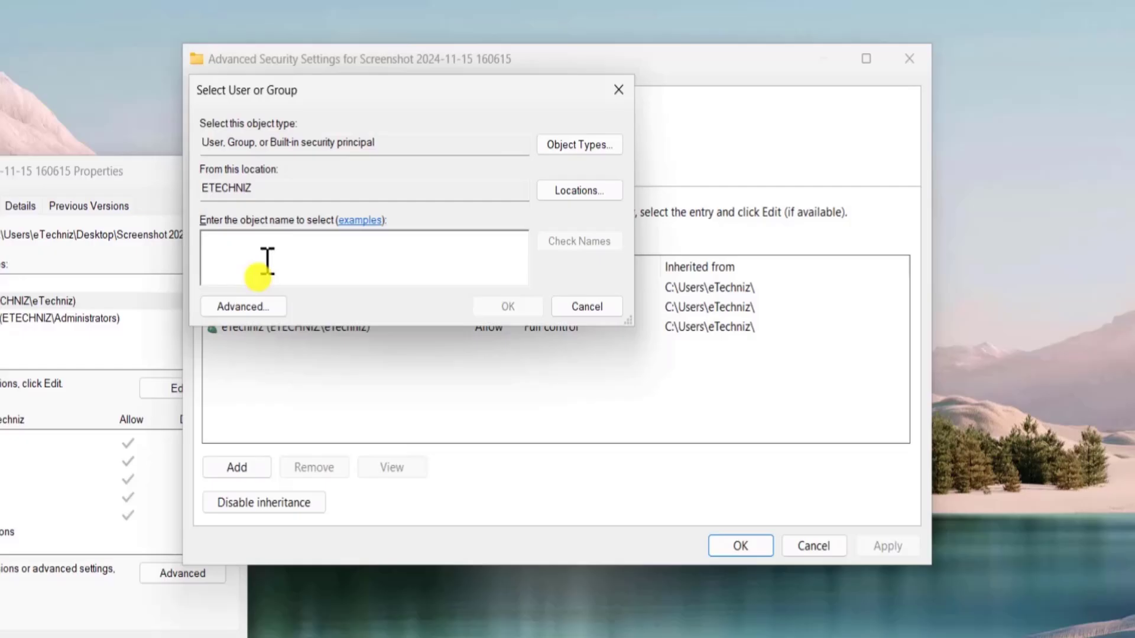
click(244, 307)
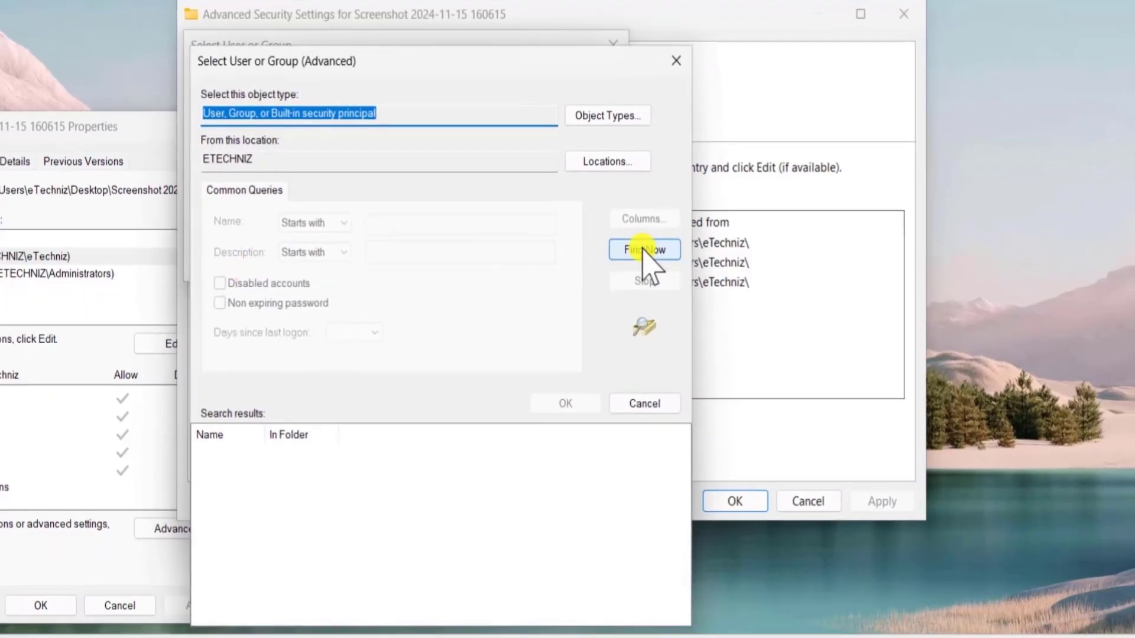
click(647, 286)
Find eTechniz in the search results and choose it as the new owner.
scroll(249, 527, down, 6)
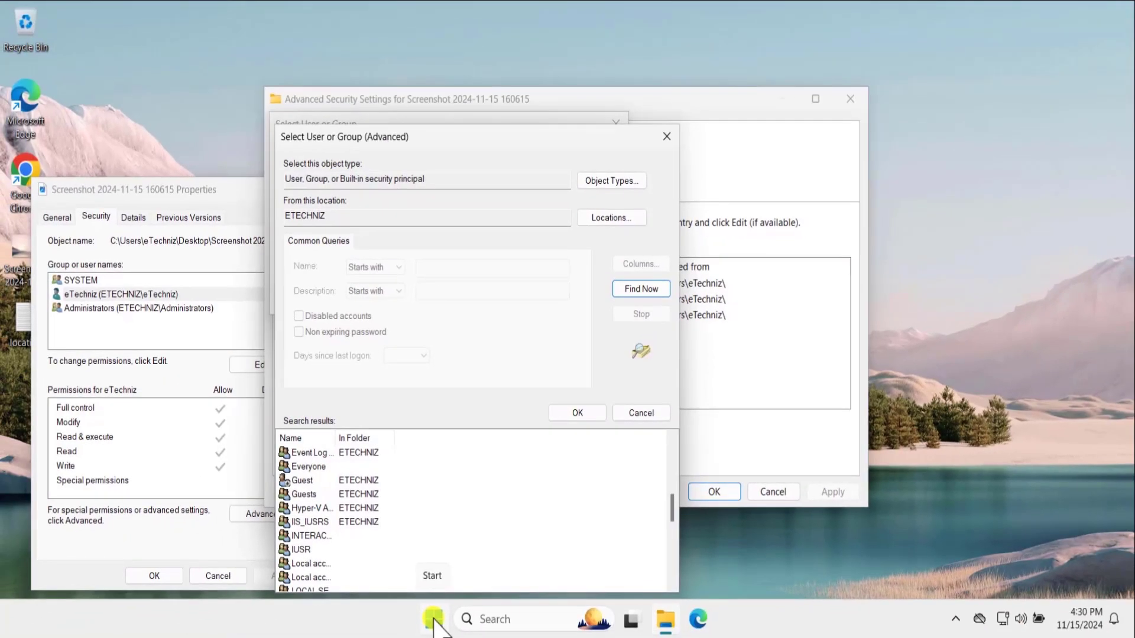
click(434, 620)
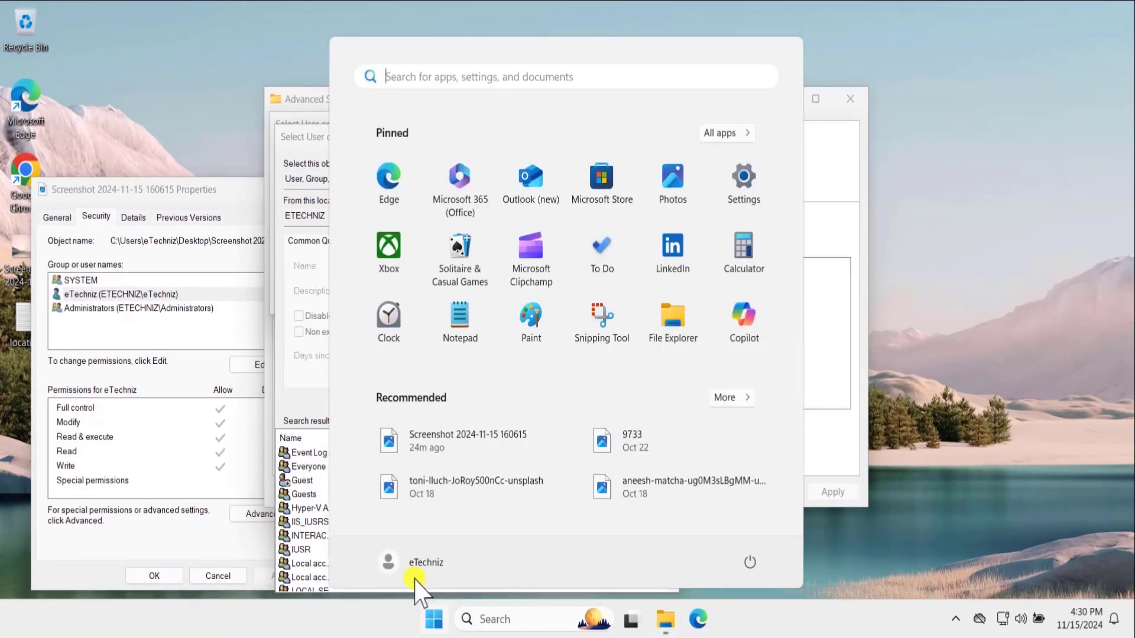
click(300, 480)
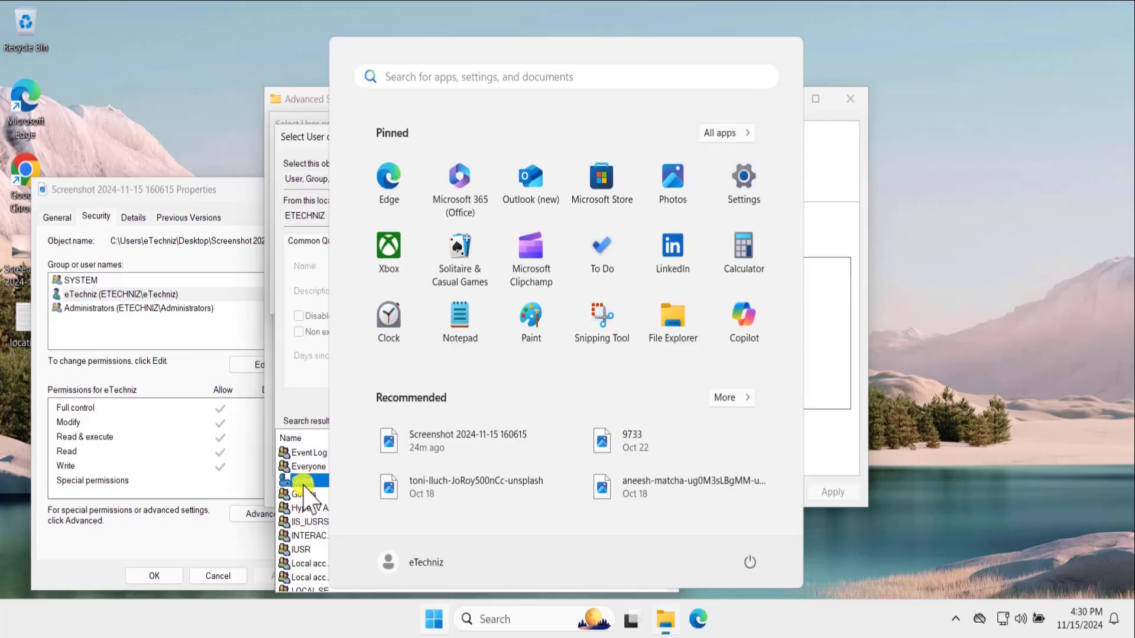
scroll(320, 514, down, 3)
scroll(316, 507, up, 5)
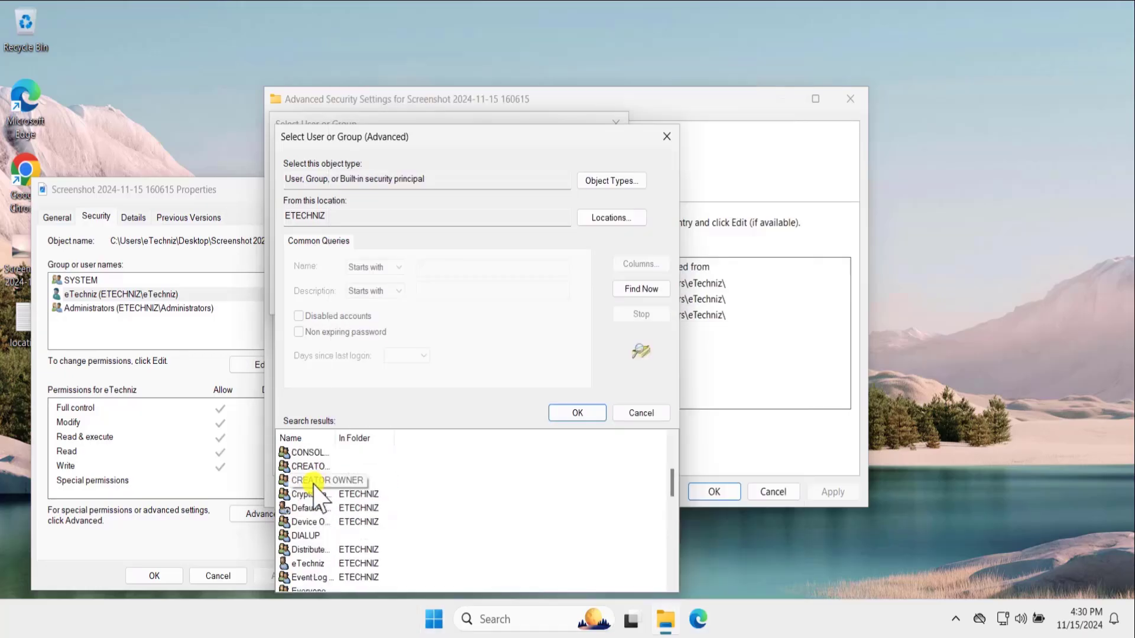
scroll(317, 507, down, 5)
scroll(317, 490, down, 5)
click(316, 494)
scroll(317, 494, up, 5)
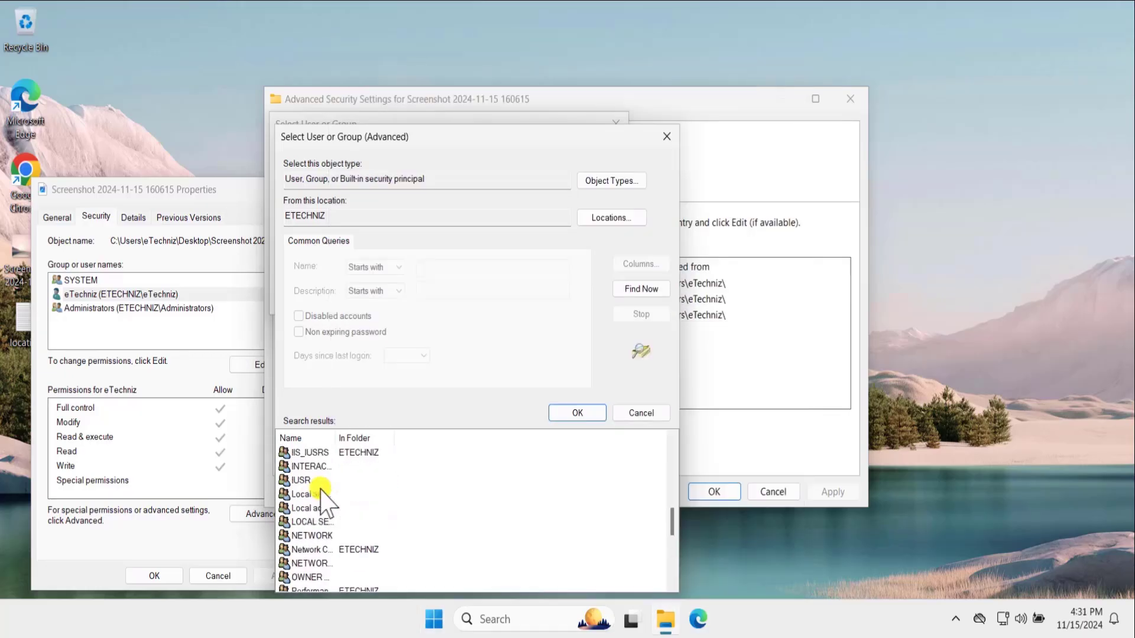
scroll(319, 497, down, 5)
scroll(324, 499, down, 2)
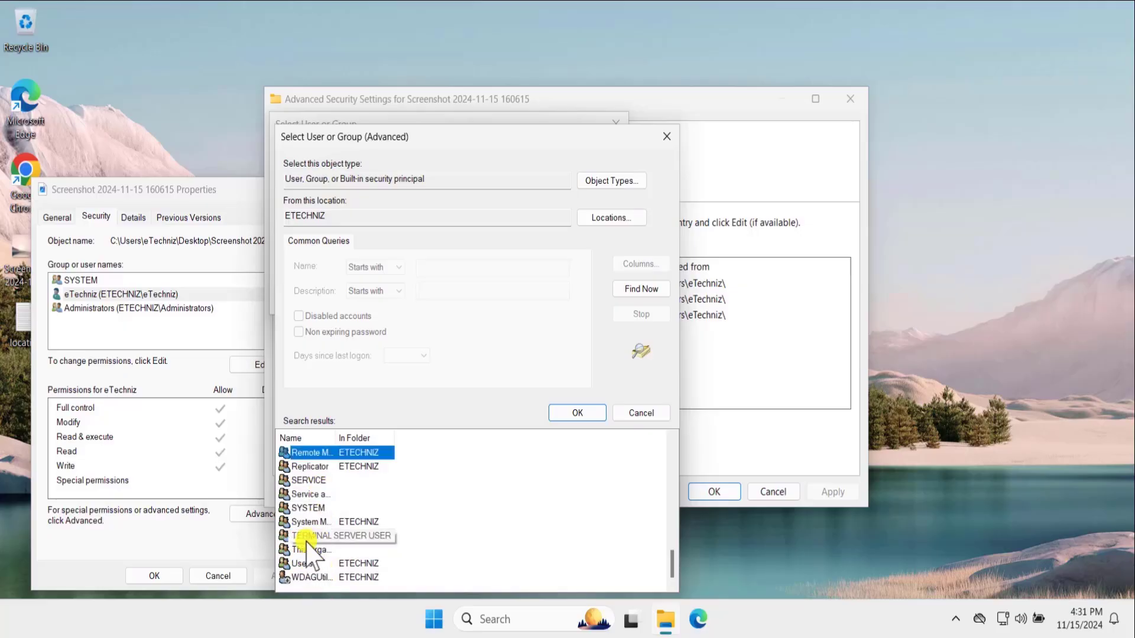
click(310, 521)
scroll(312, 523, up, 1)
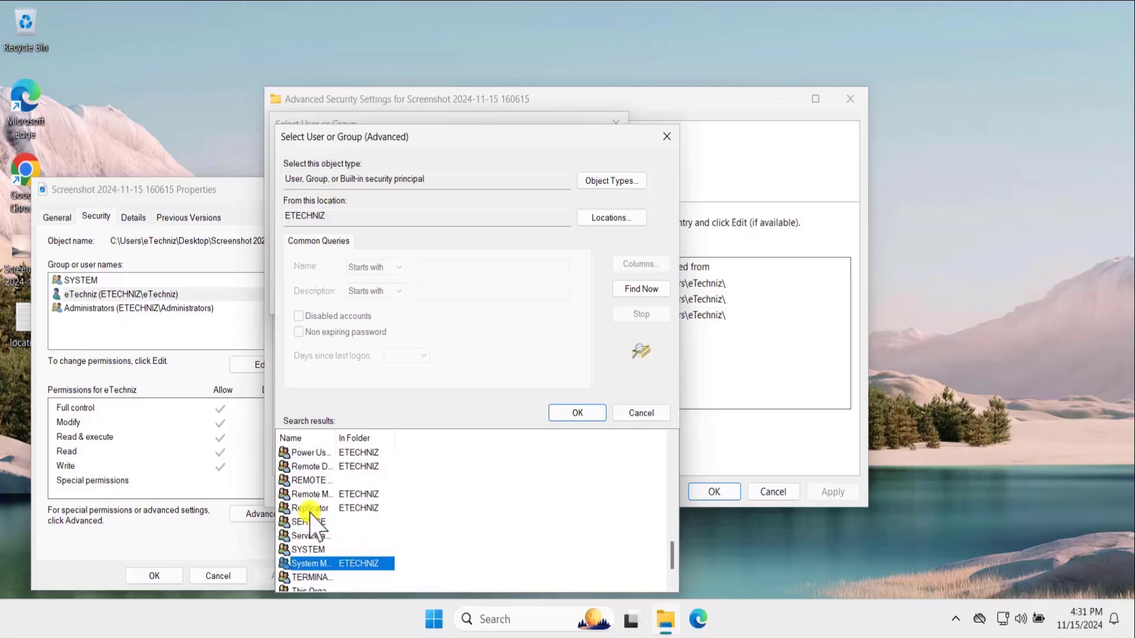
scroll(310, 523, up, 2)
scroll(311, 523, up, 6)
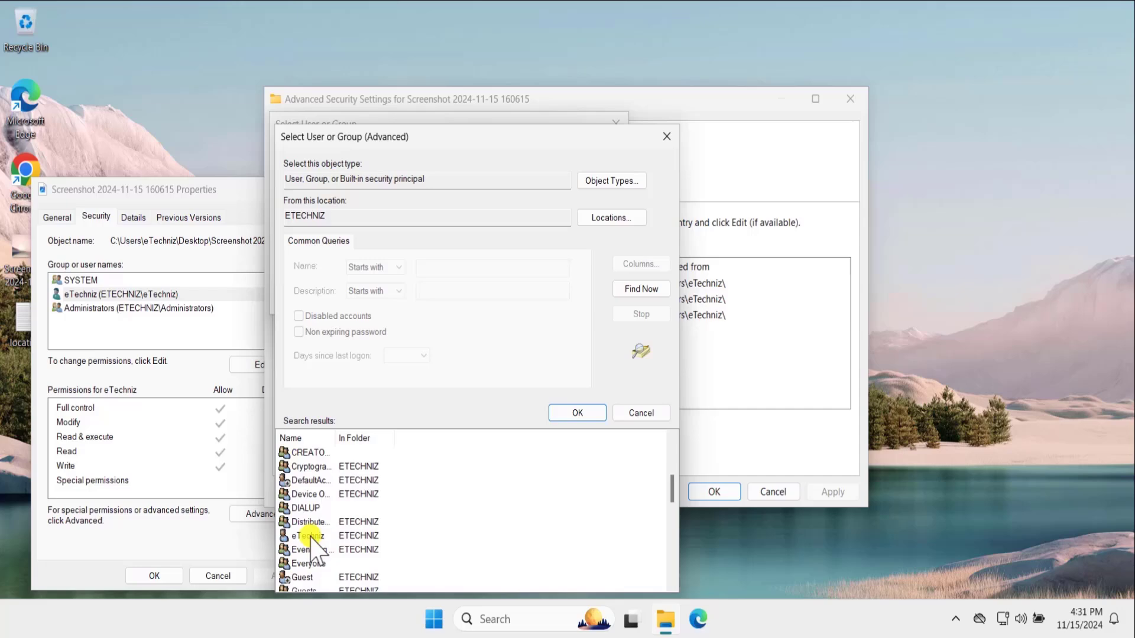
click(313, 535)
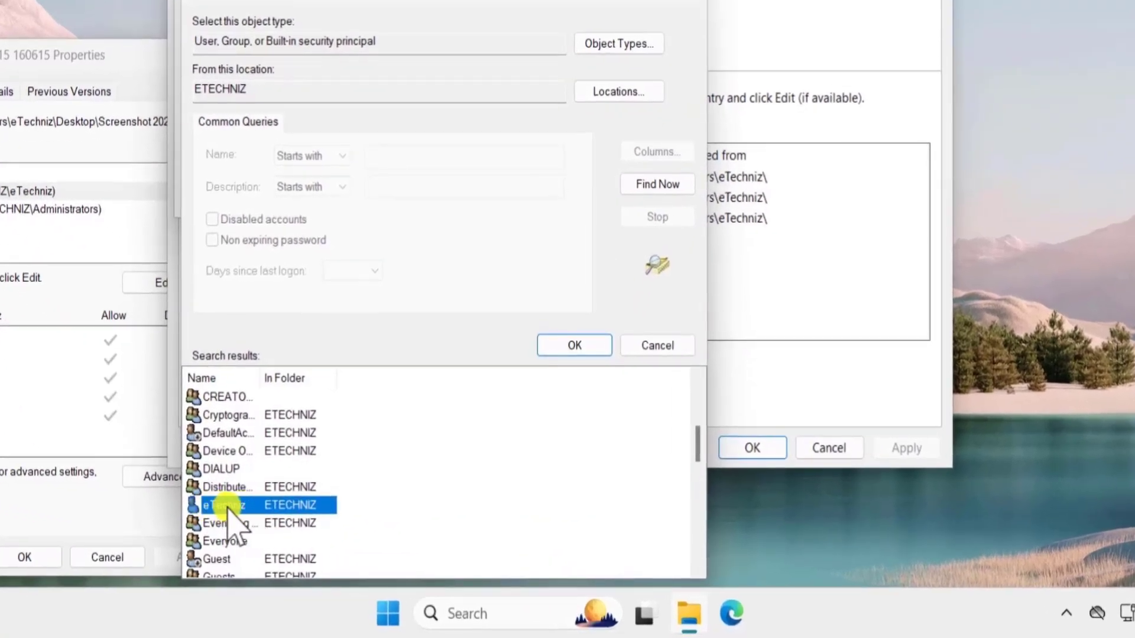
click(591, 347)
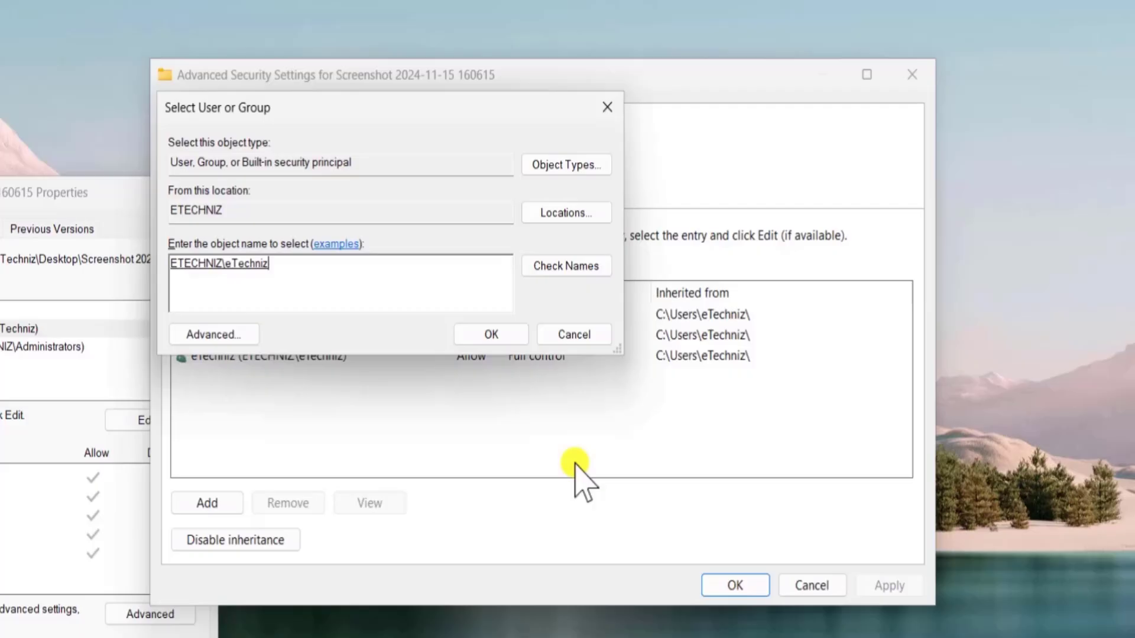
Confirm eTechniz as owner and disable inheritance, converting entries to explicit permissions.
click(501, 334)
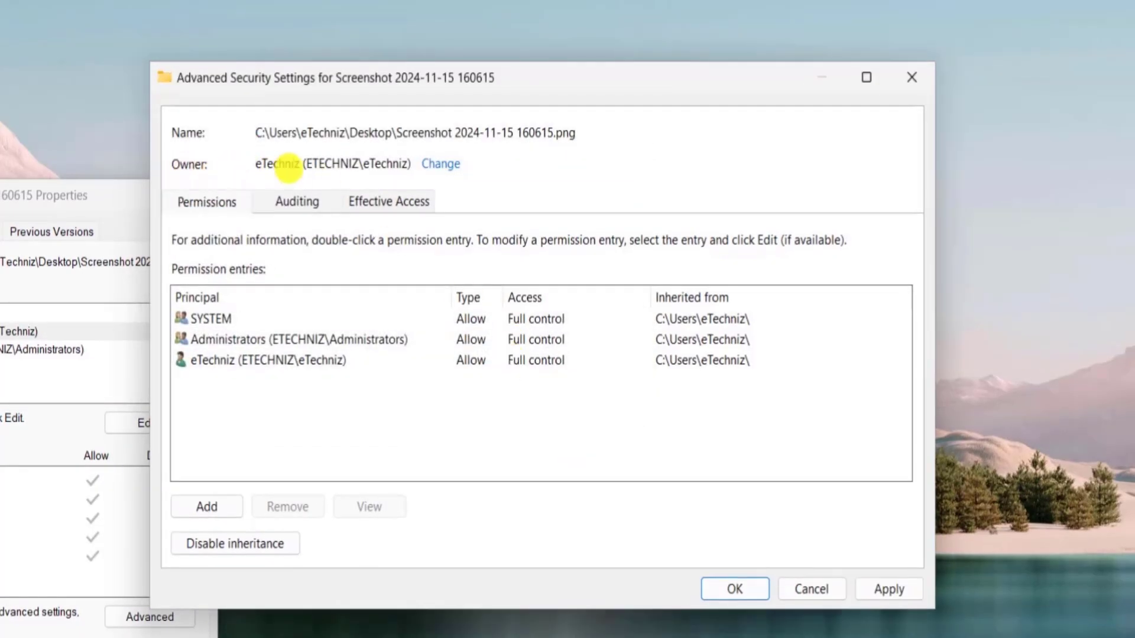
click(327, 360)
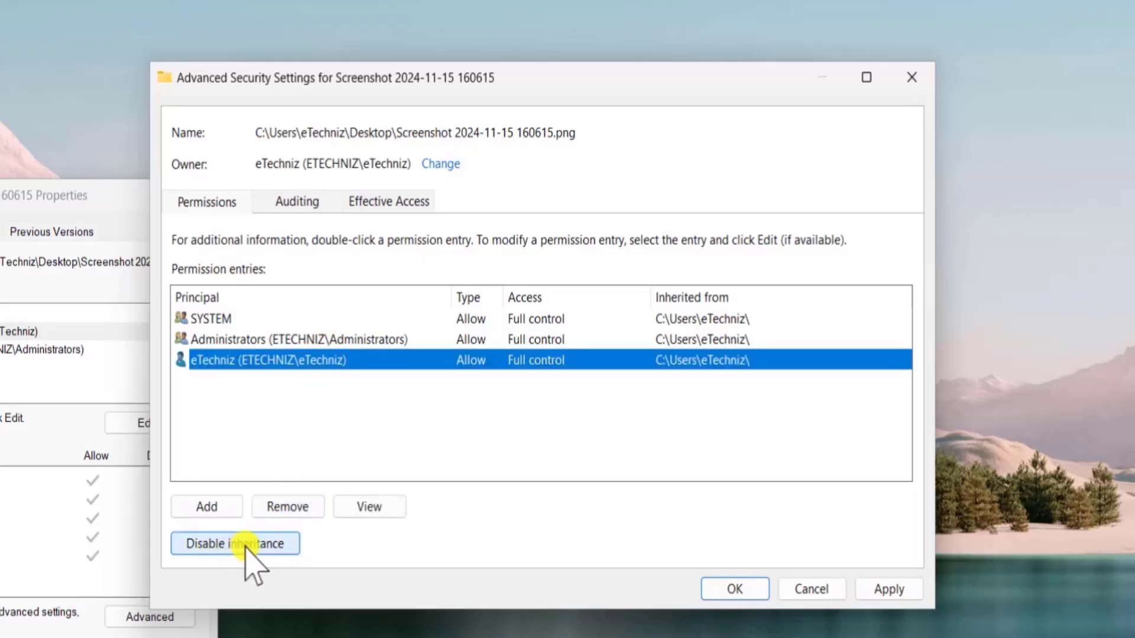
click(276, 547)
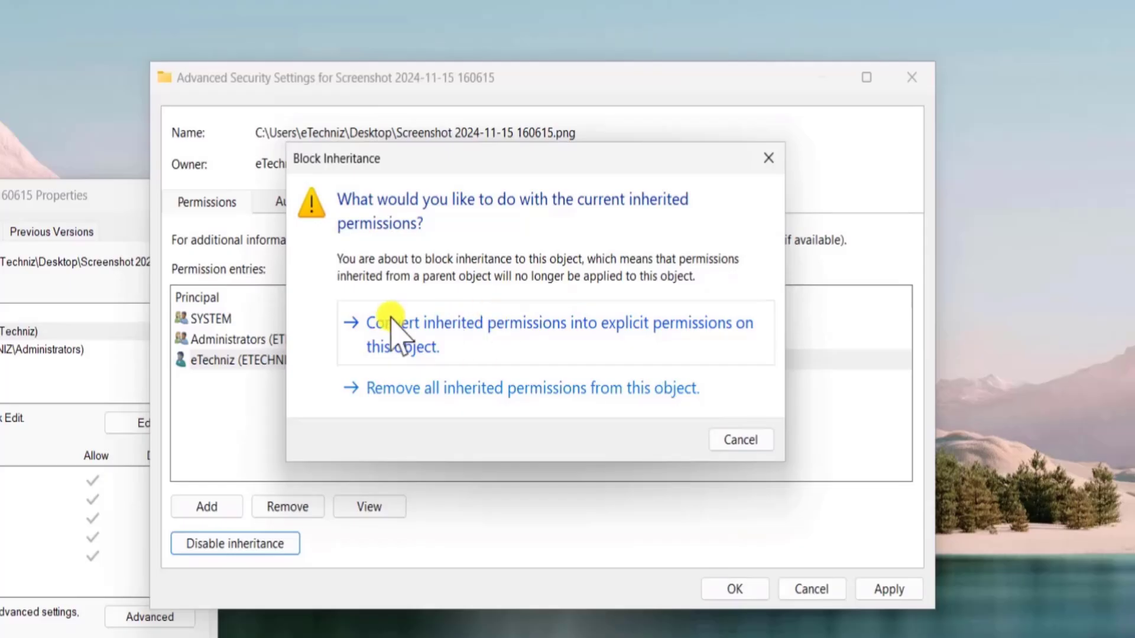
click(516, 328)
Apply the security changes, acknowledge the notice, and close the file properties.
click(889, 591)
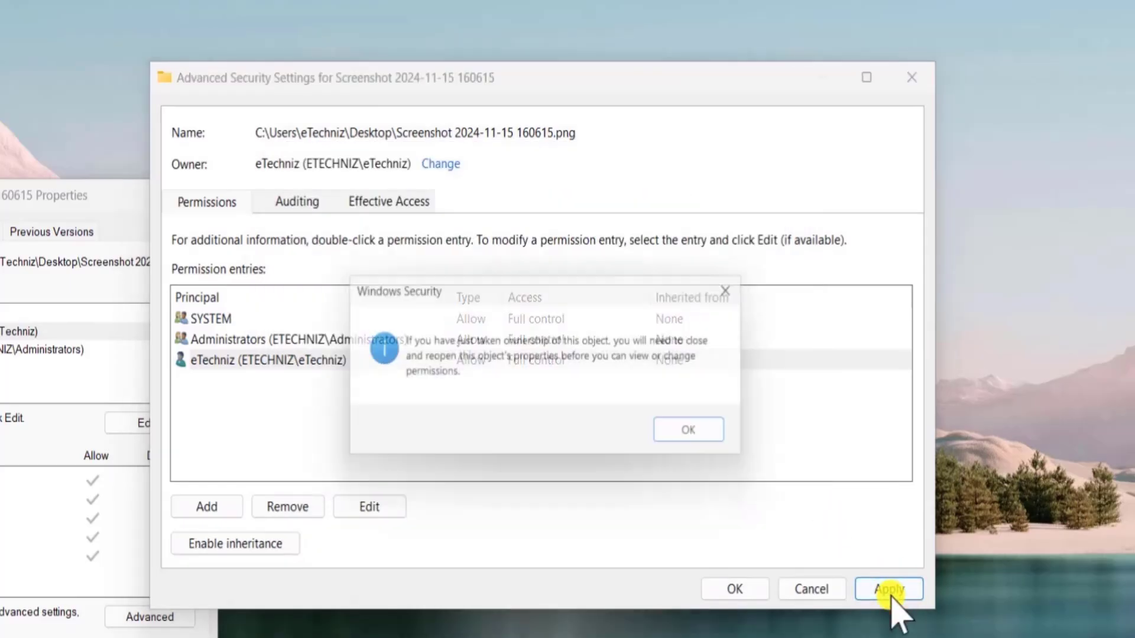
click(703, 434)
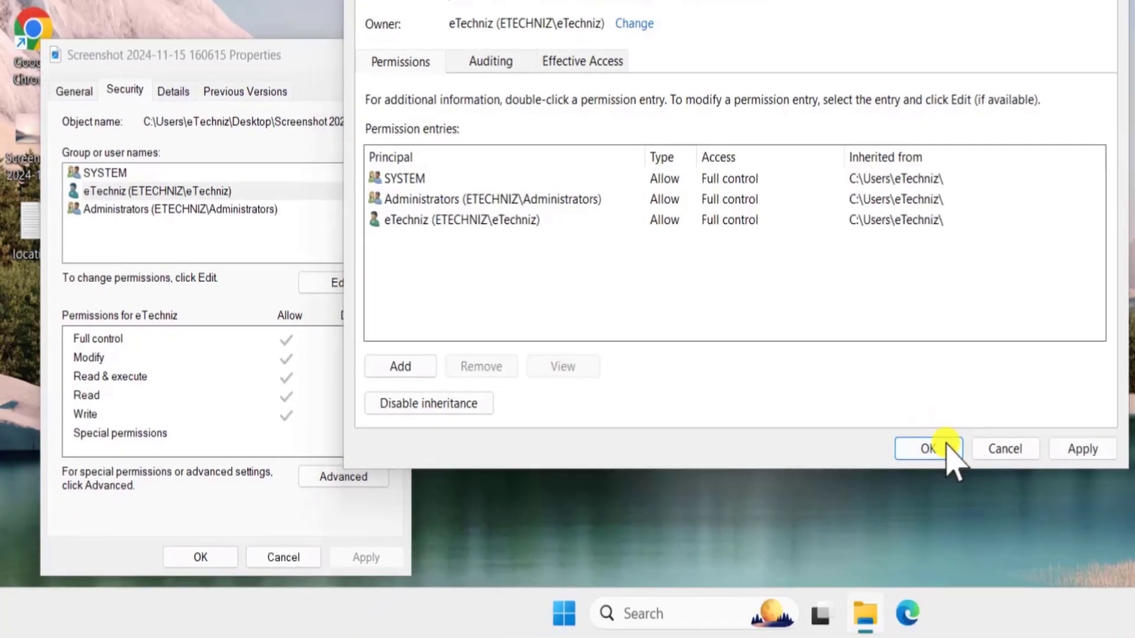
click(754, 586)
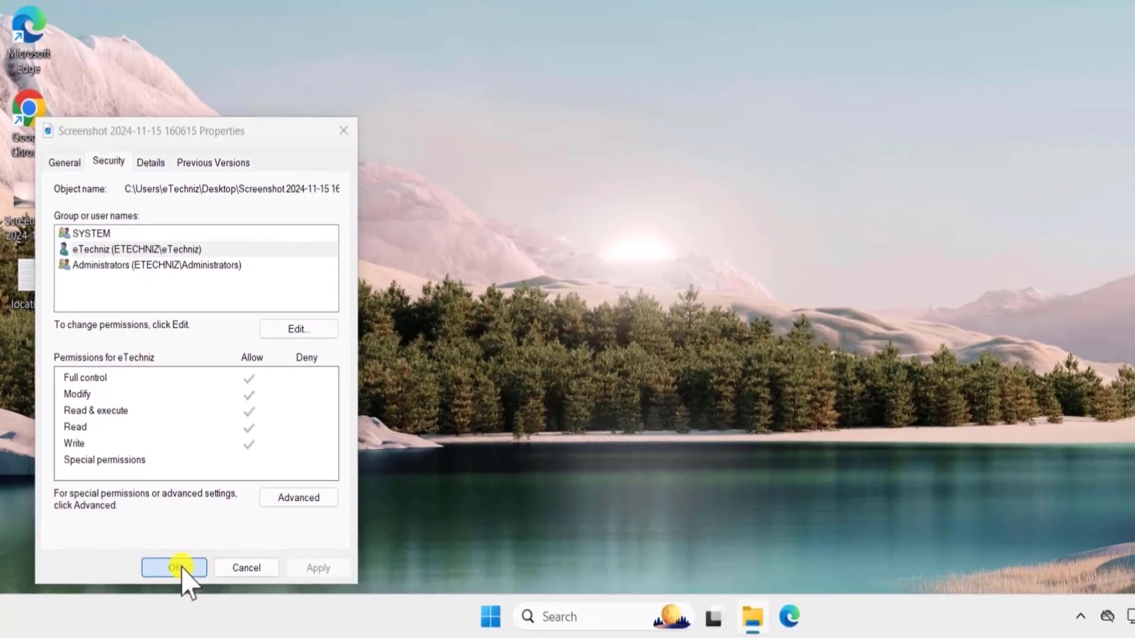
click(201, 557)
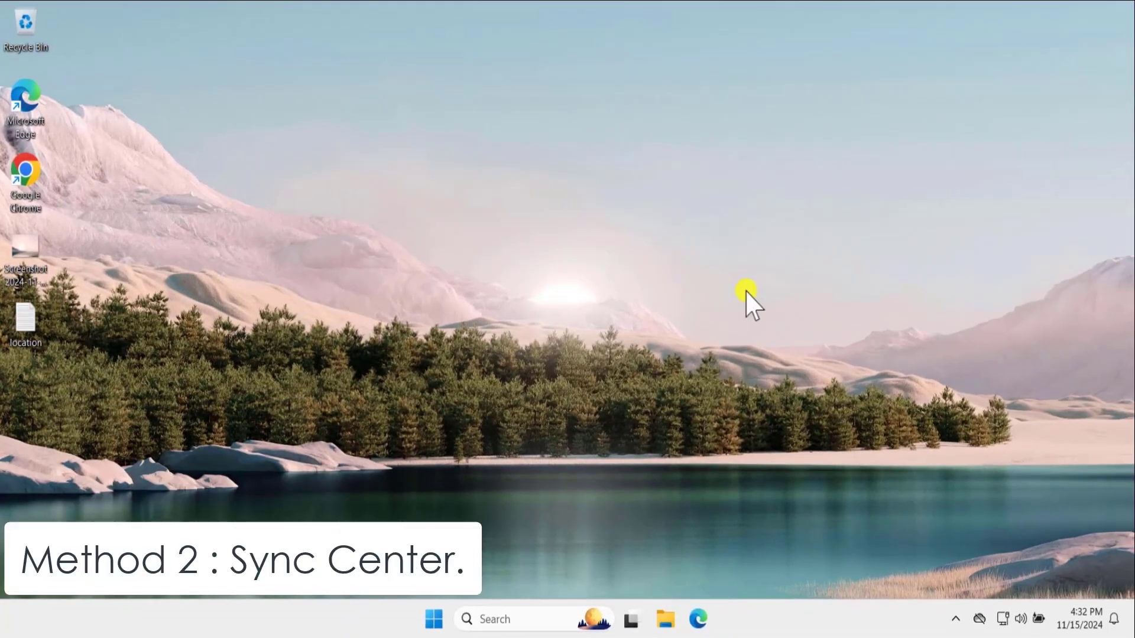
Search 'contr' to open Control Panel and set View by to Large icons.
click(553, 618)
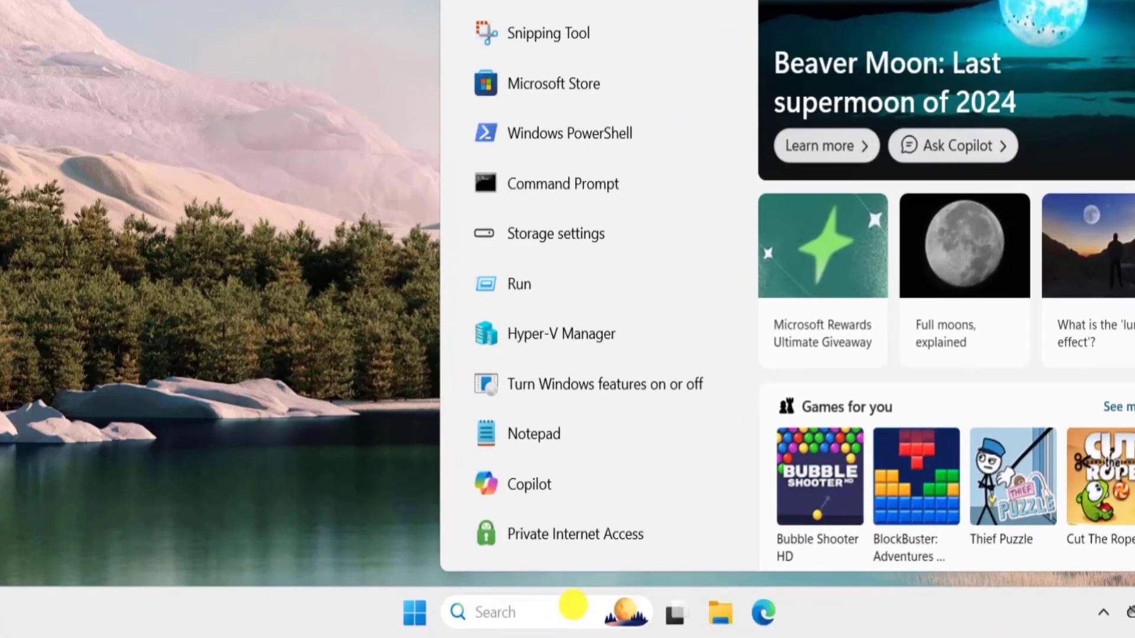
text(contr)
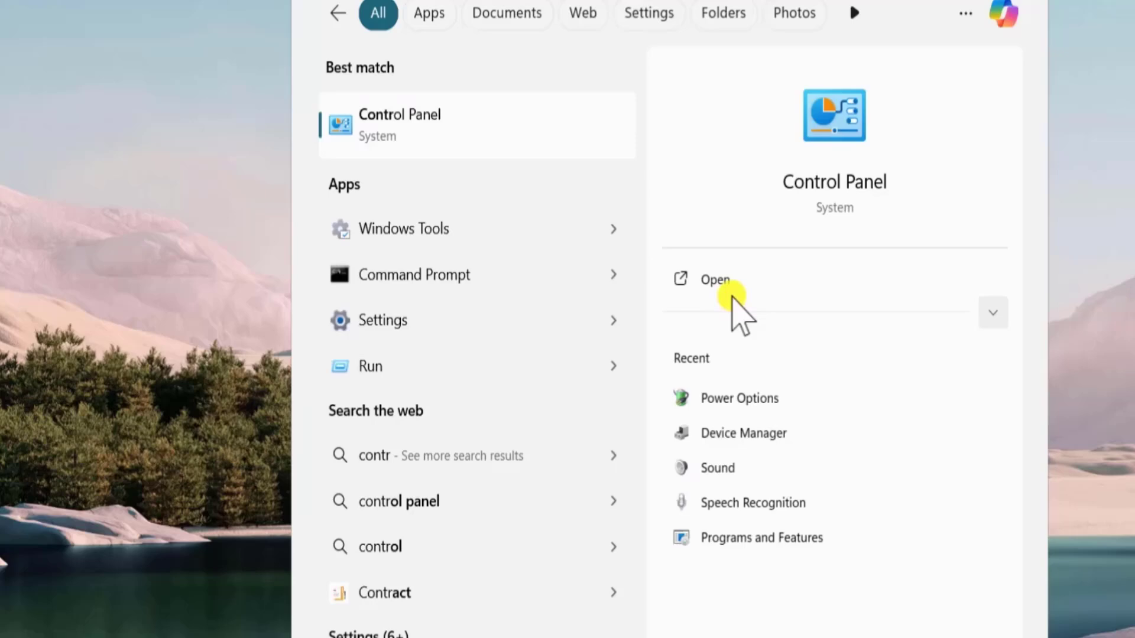
click(727, 289)
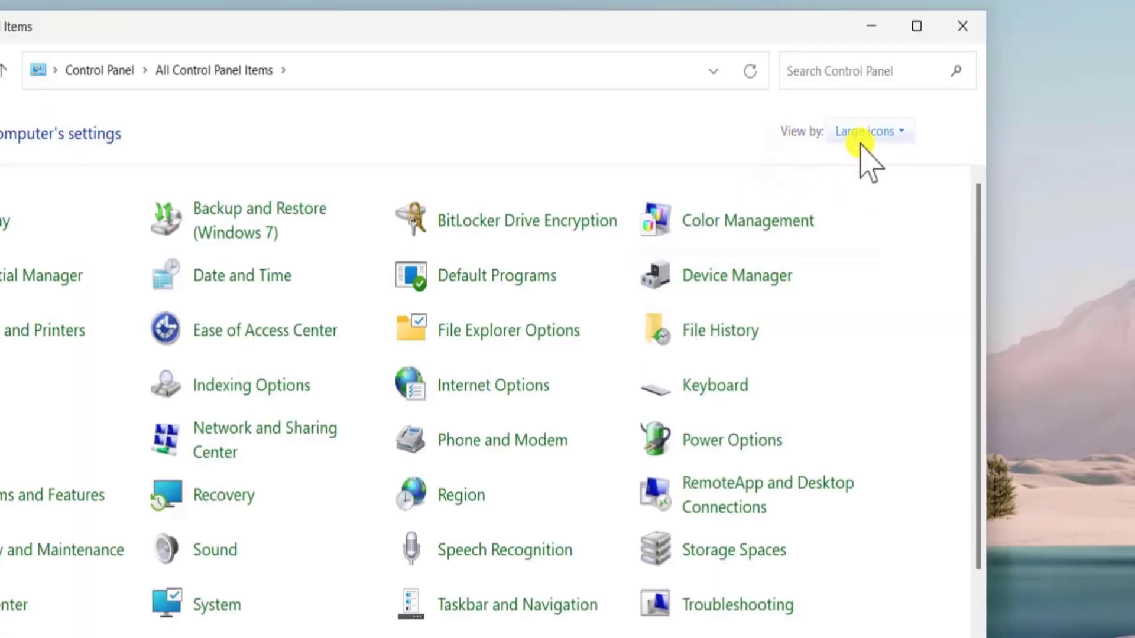
click(884, 135)
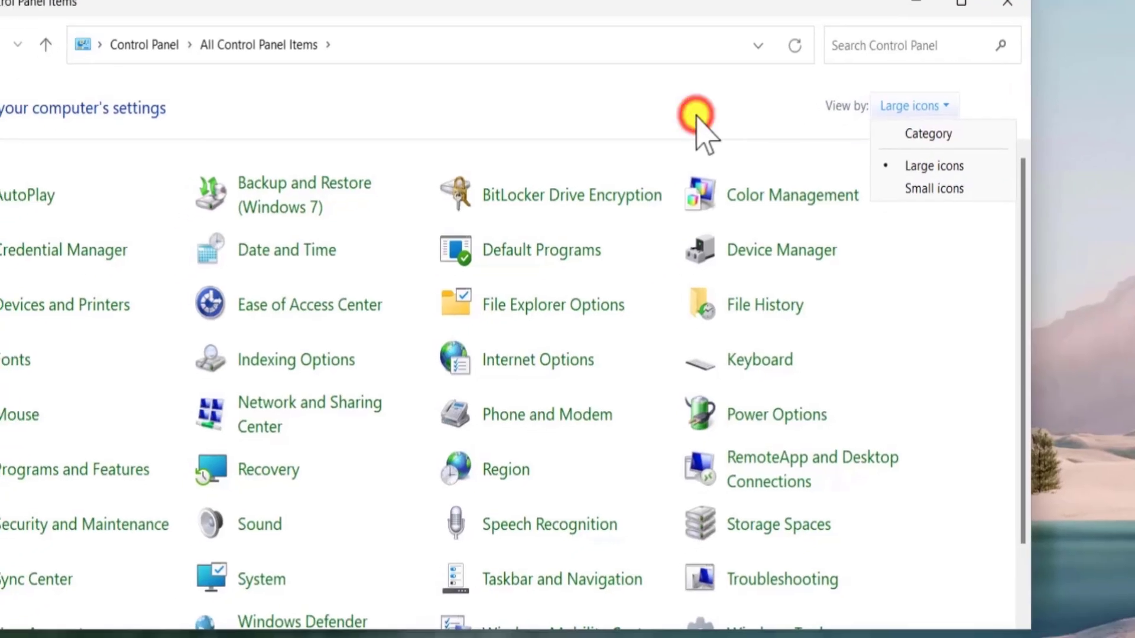
click(651, 146)
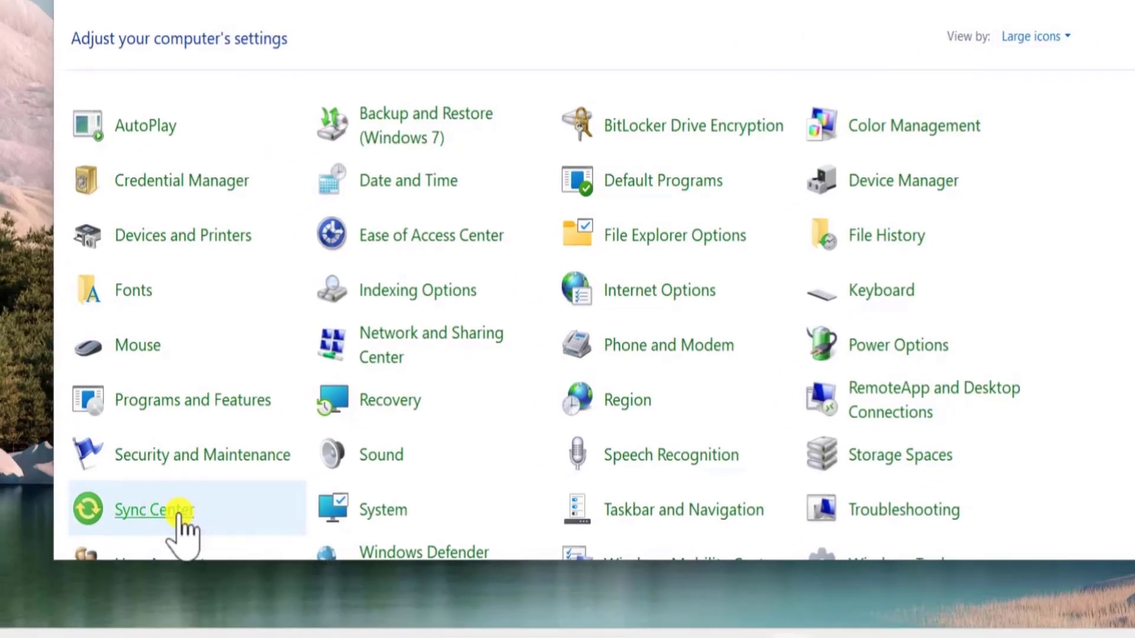
Open Sync Center and its 'Manage offline files' Offline Files settings.
click(177, 512)
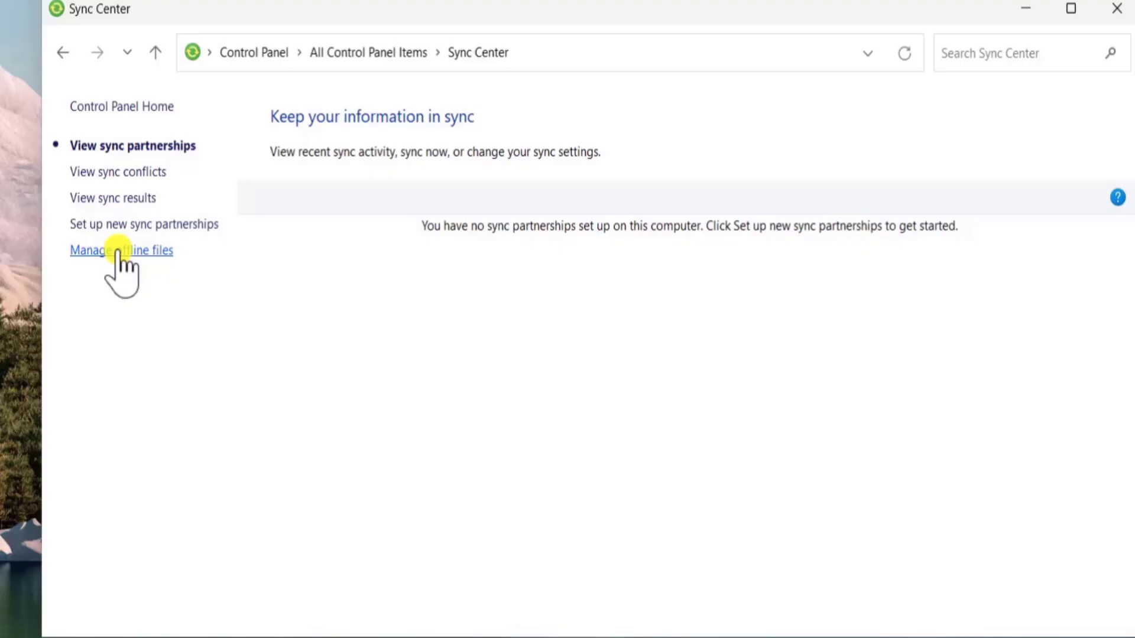
click(155, 251)
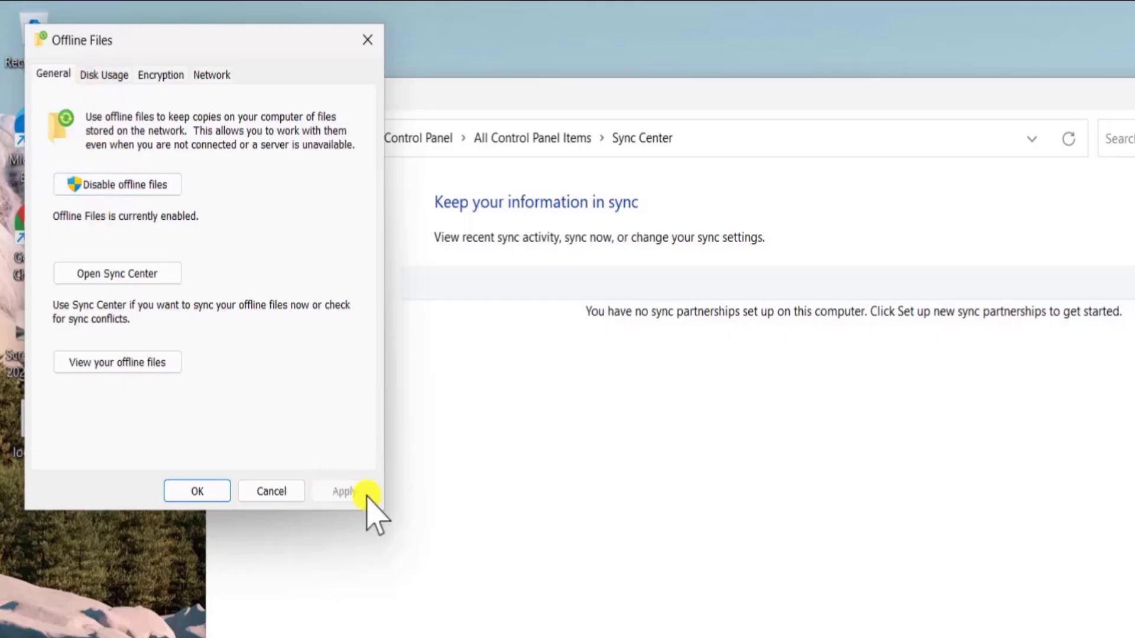
click(275, 494)
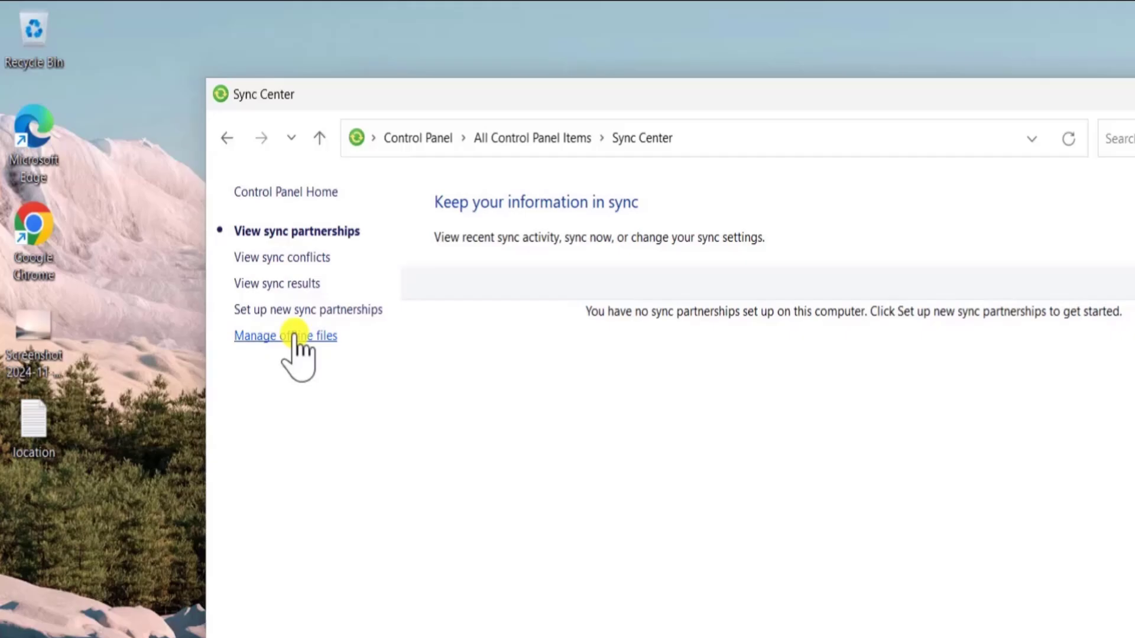
click(293, 336)
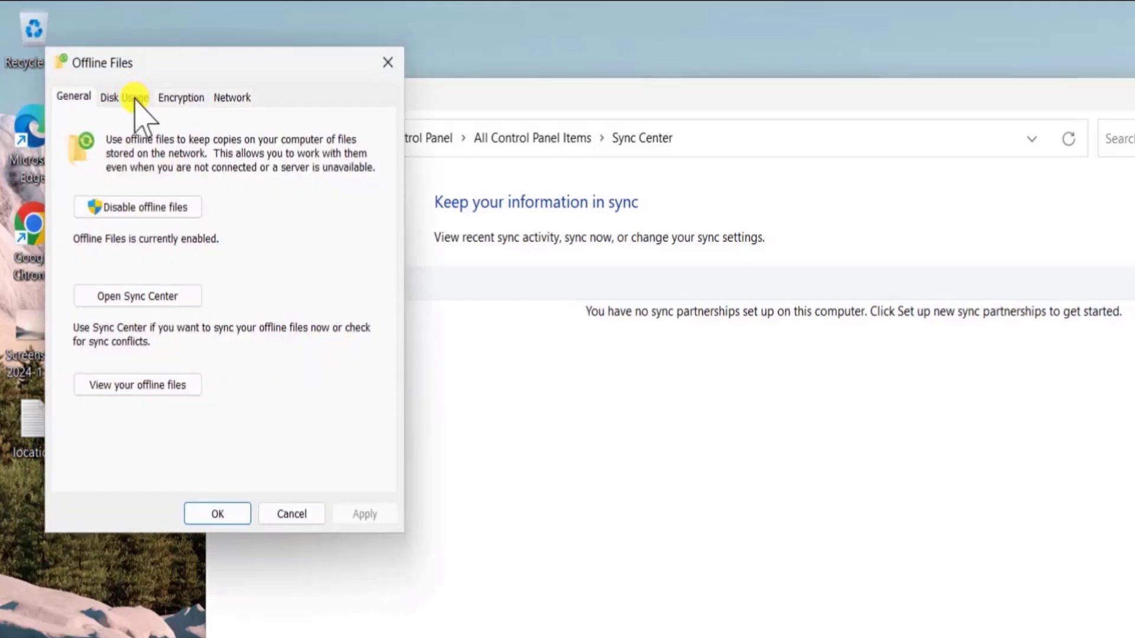
Raise the offline and temporary files limits on the Disk Usage tab, then close.
click(135, 98)
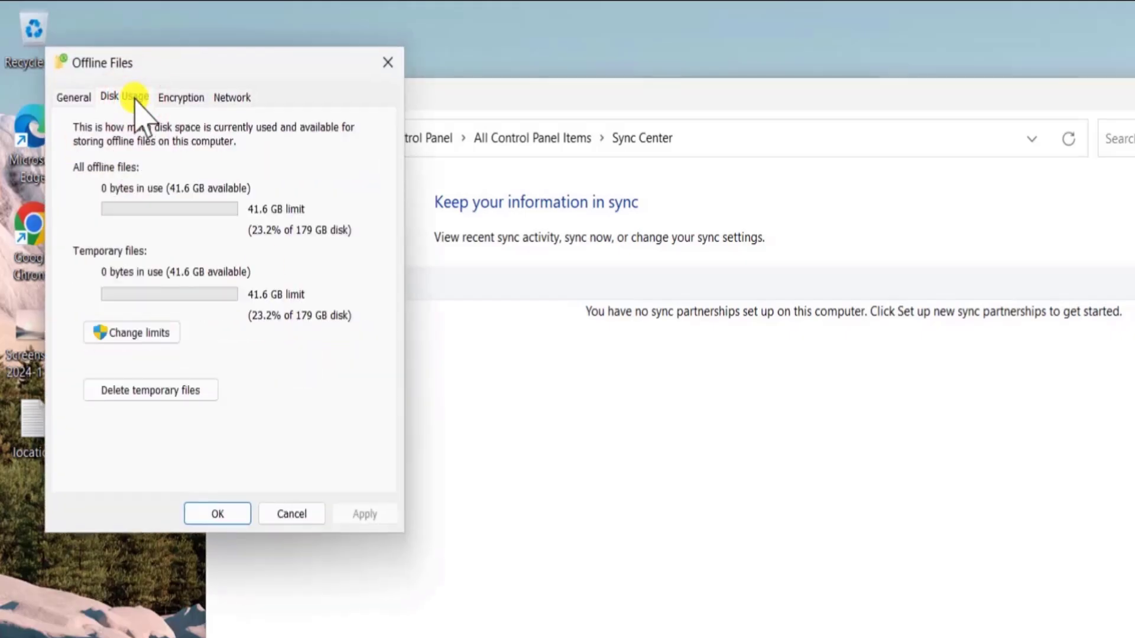
click(158, 337)
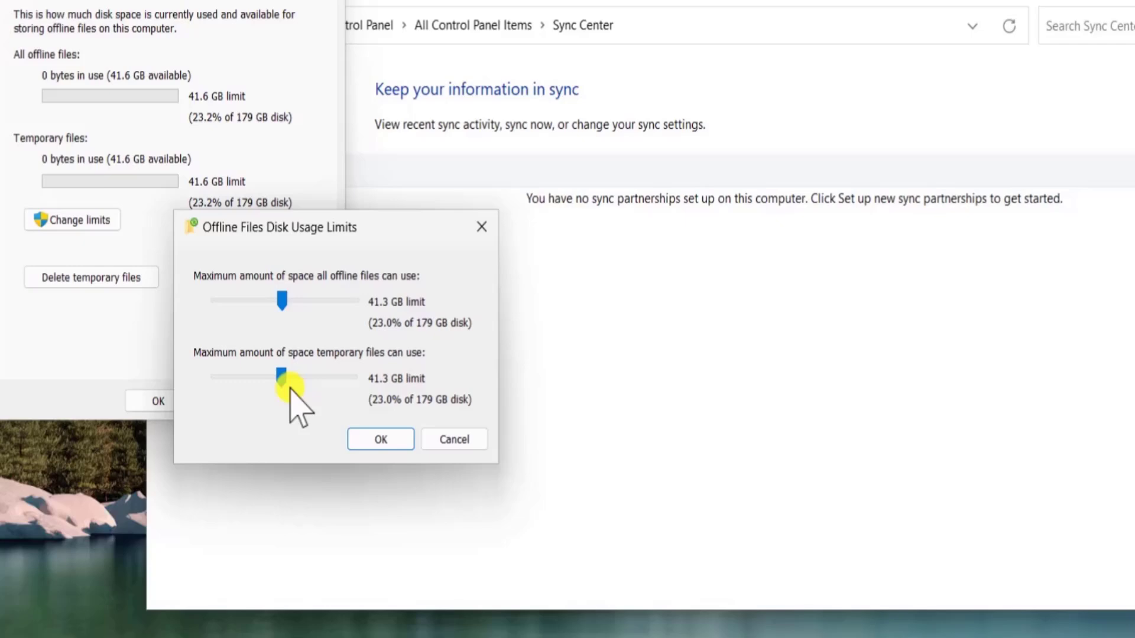
drag(283, 379, 298, 377)
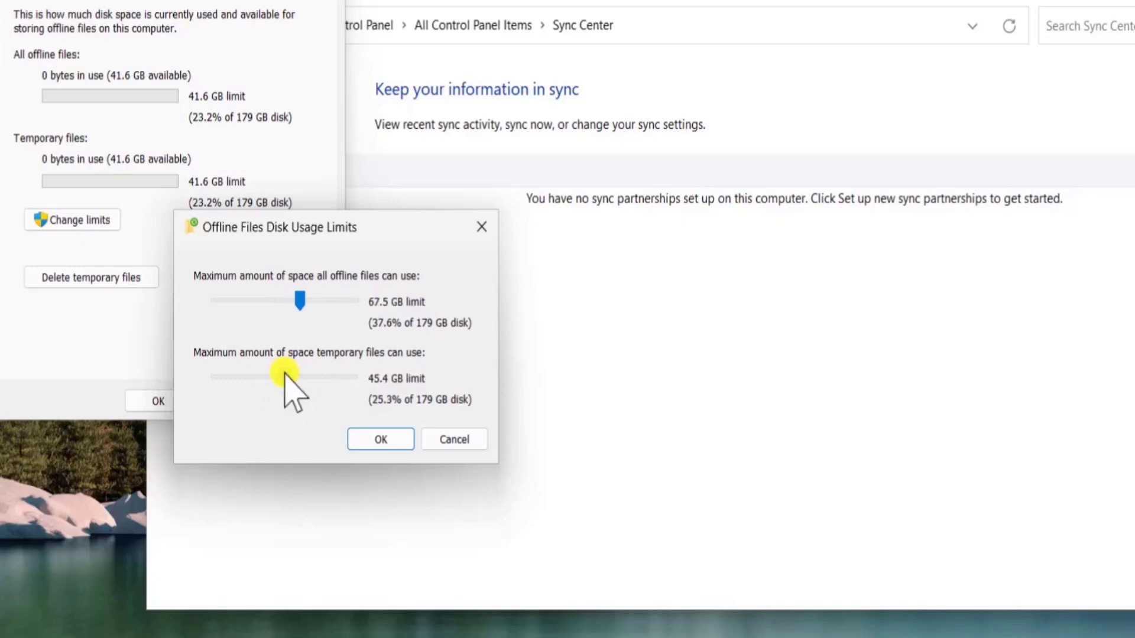
click(440, 442)
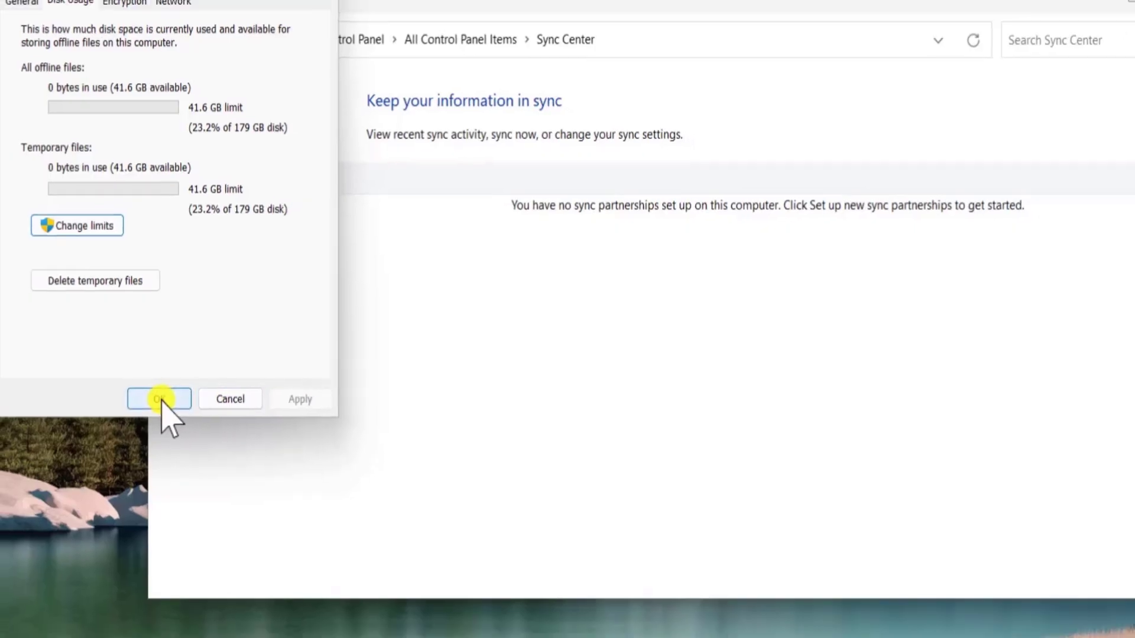
click(160, 402)
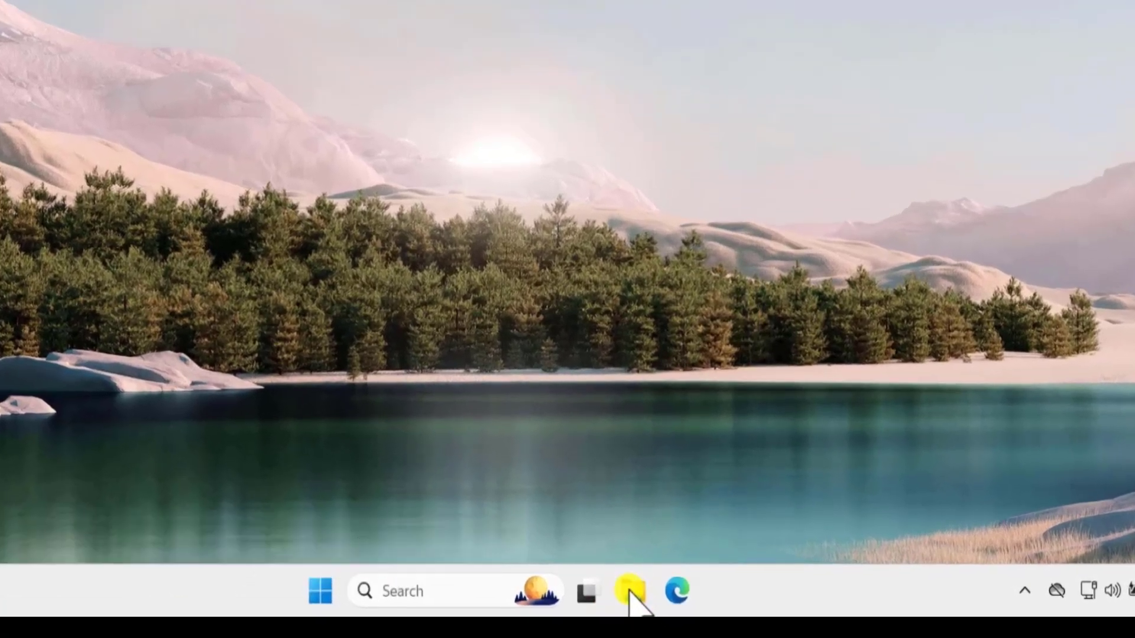
Open the Windows (C:) drive's Properties from This PC in File Explorer.
click(630, 591)
scroll(248, 365, down, 3)
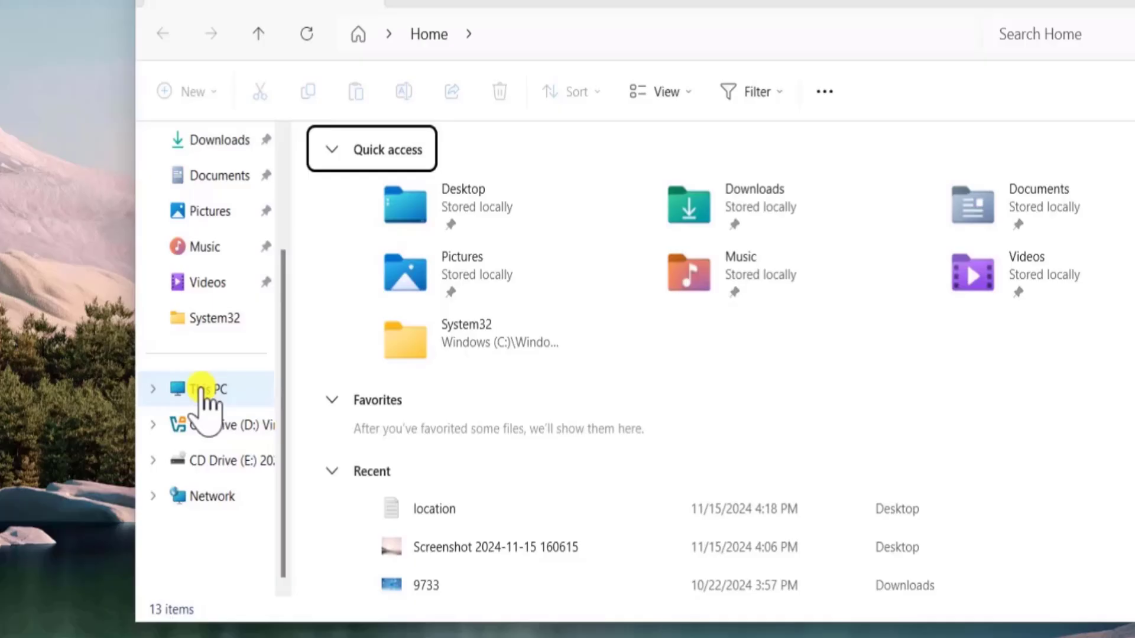
click(202, 387)
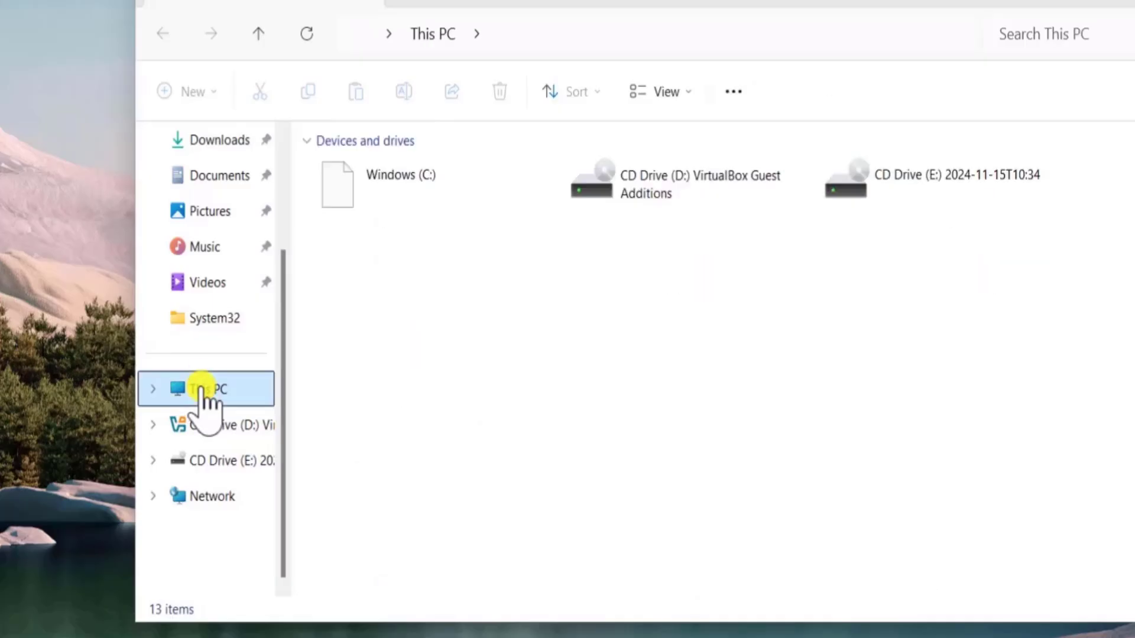
click(419, 190)
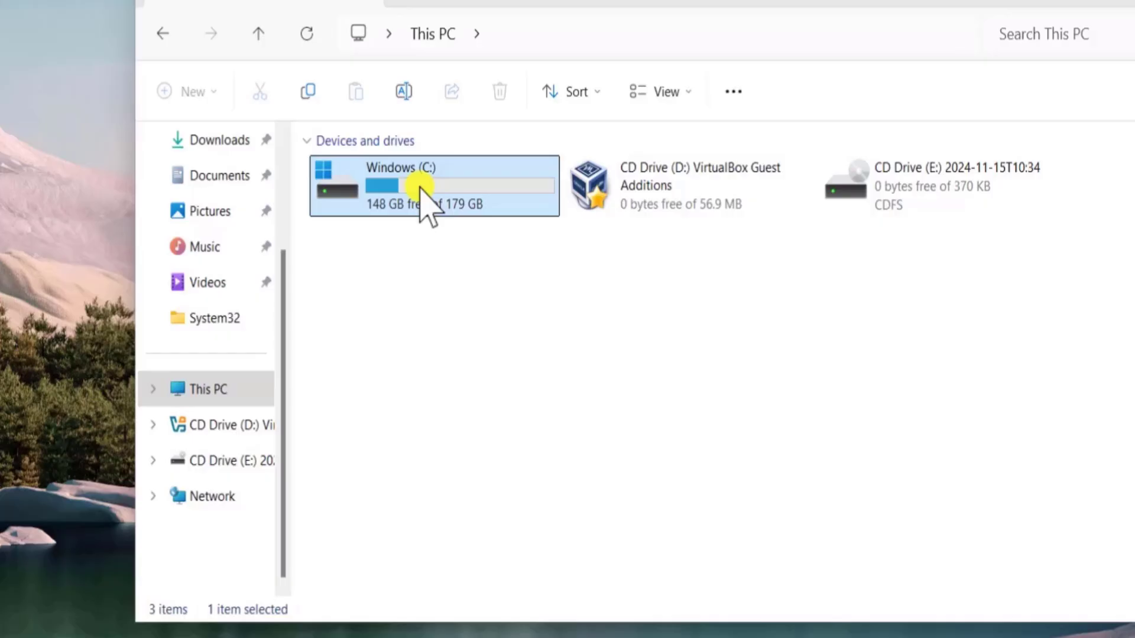
right_click(420, 190)
click(573, 514)
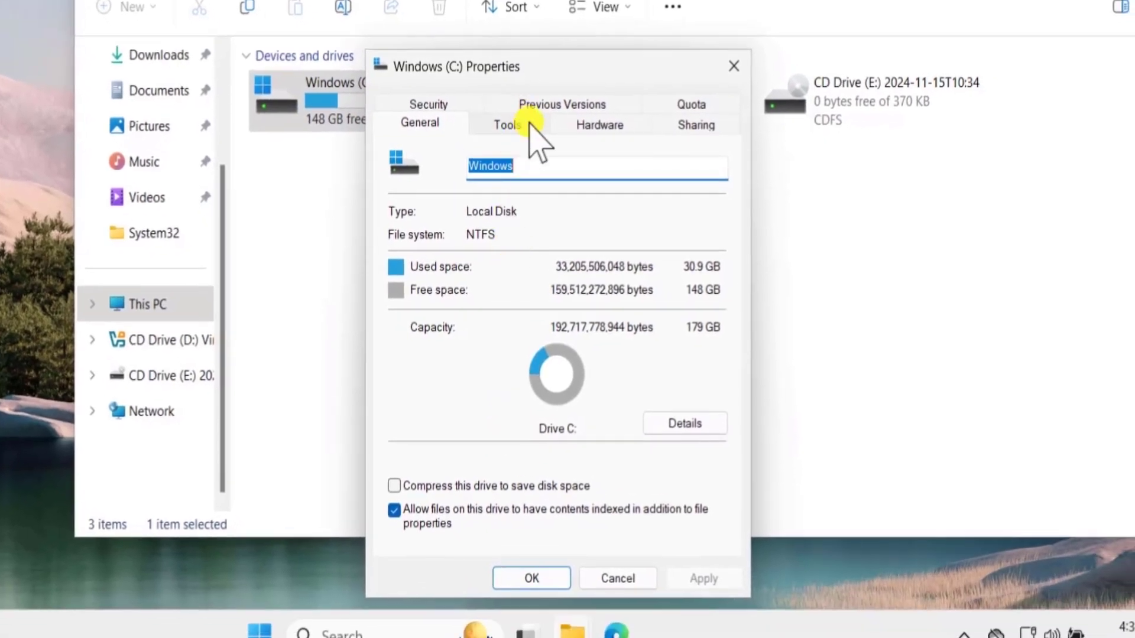
Run the Tools error check scan on C:, which finds no errors, and close.
click(590, 205)
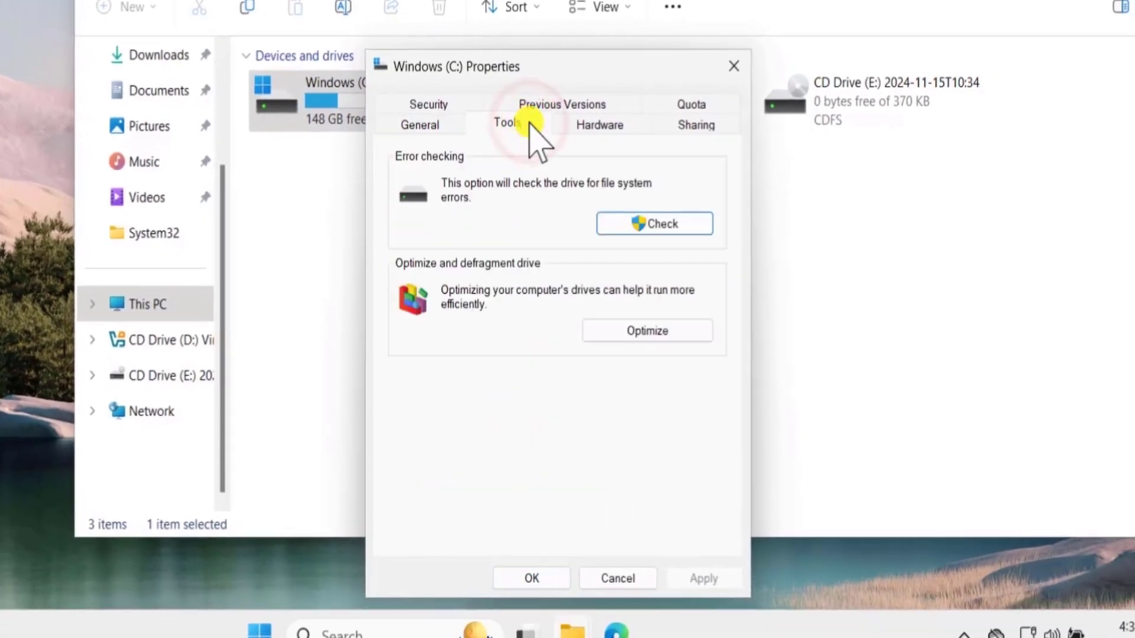
click(661, 222)
click(283, 193)
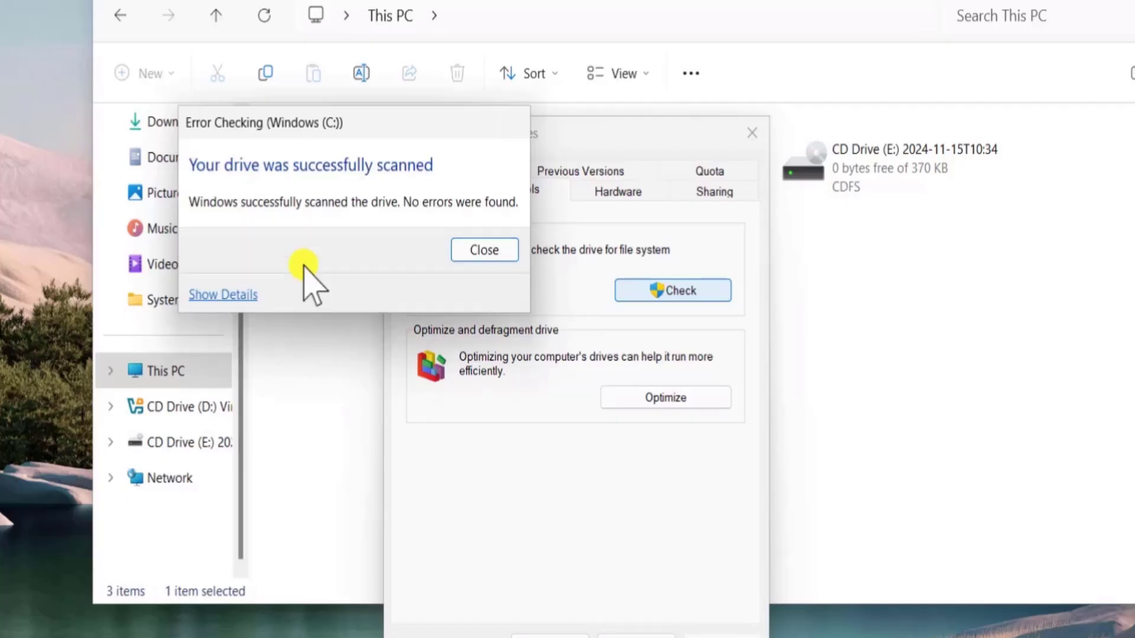
click(481, 248)
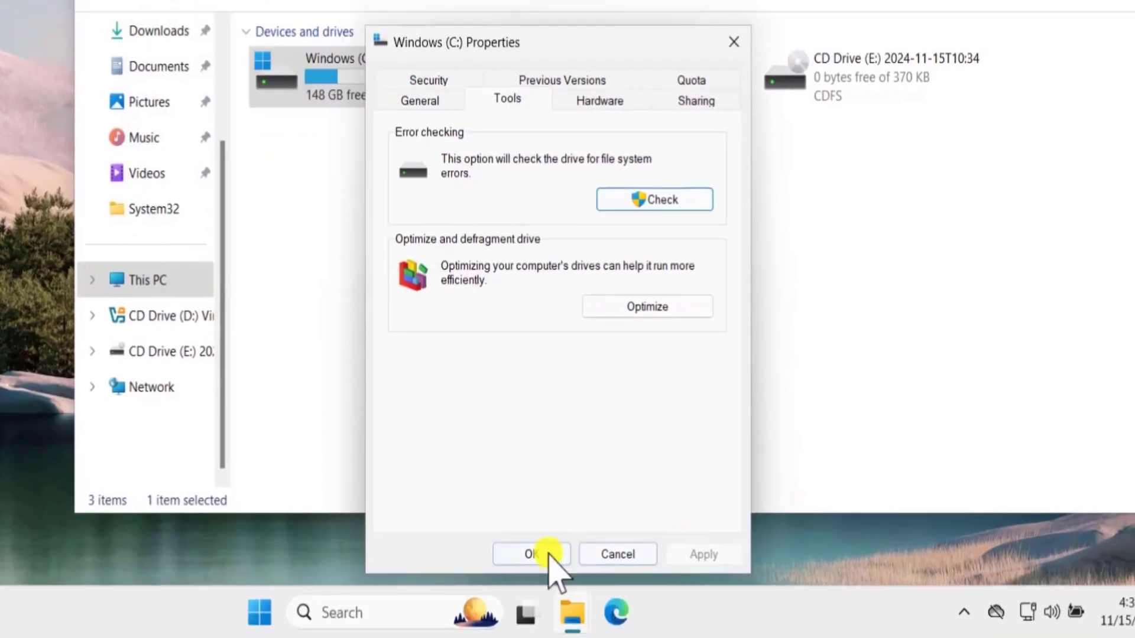
click(547, 553)
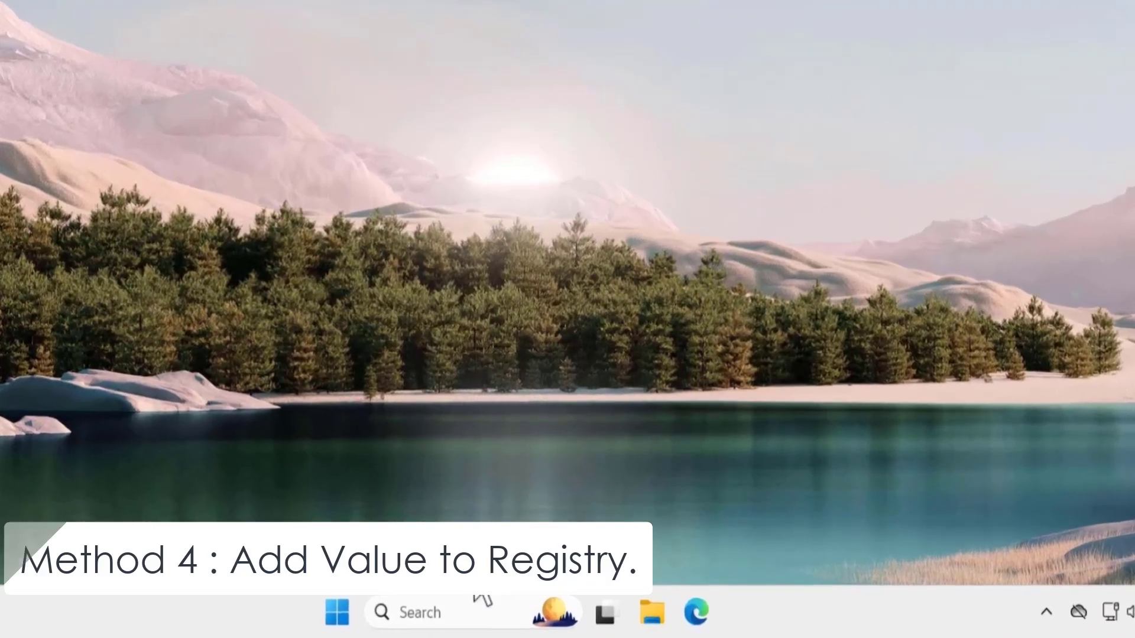
Launch Registry Editor as administrator from a search for 're'.
click(531, 611)
text(re)
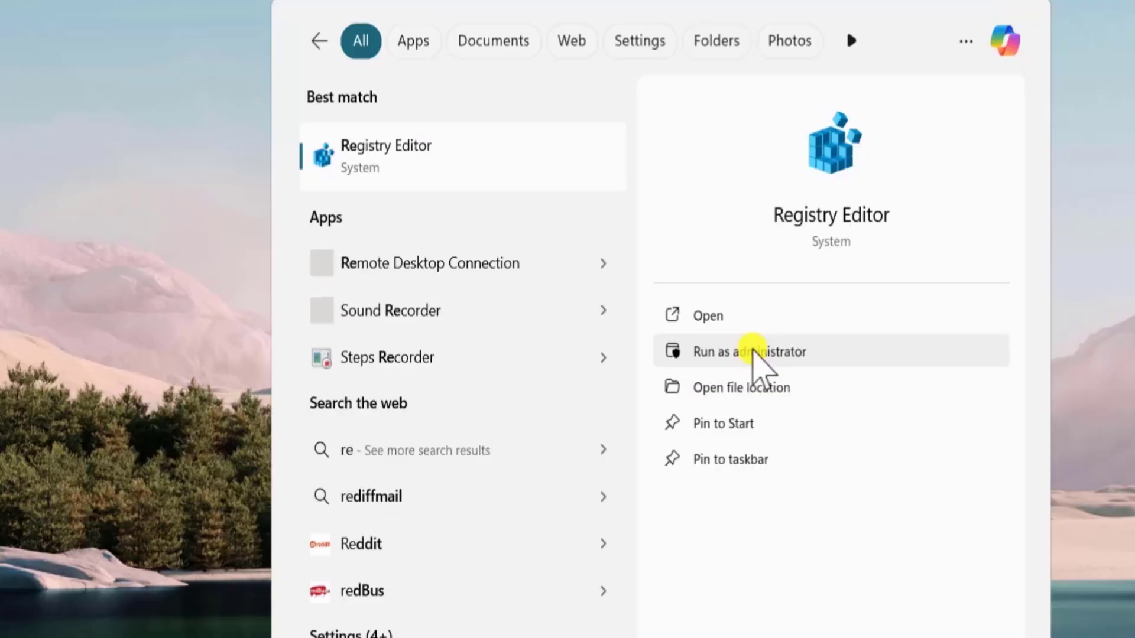
click(753, 351)
click(471, 519)
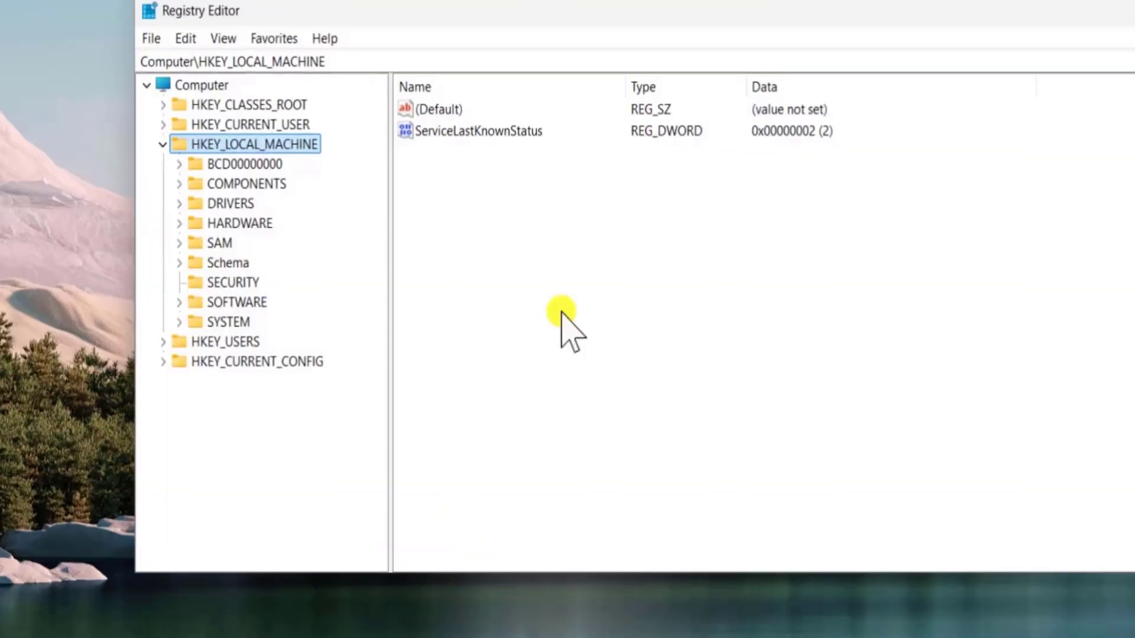
Export the HKEY_LOCAL_MACHINE branch as a backup .reg file on the Desktop.
click(151, 39)
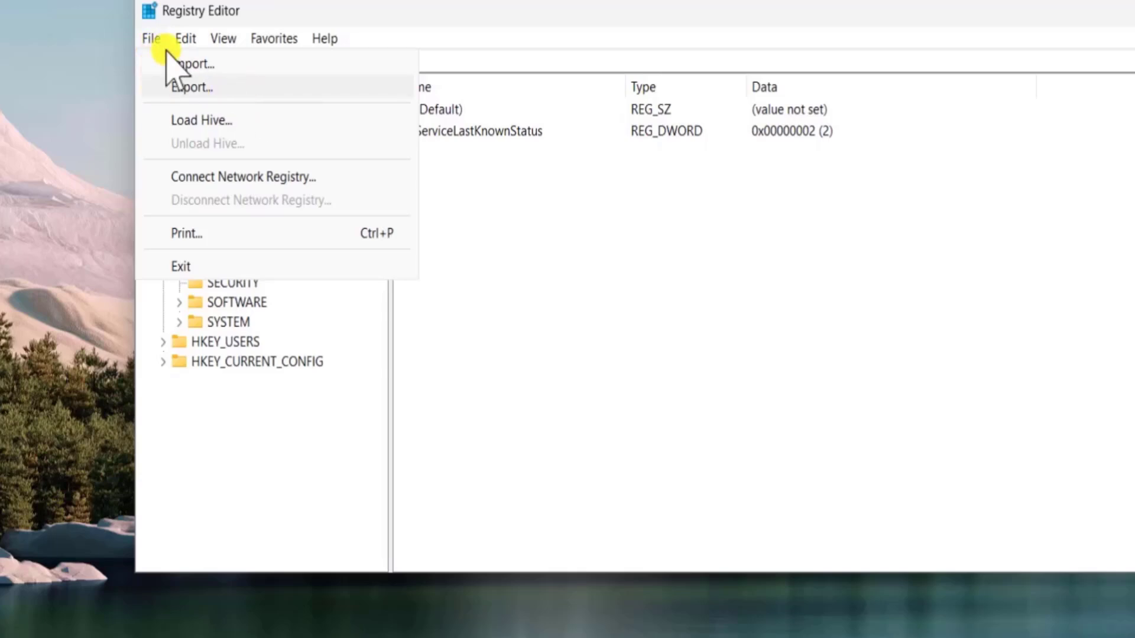
click(222, 85)
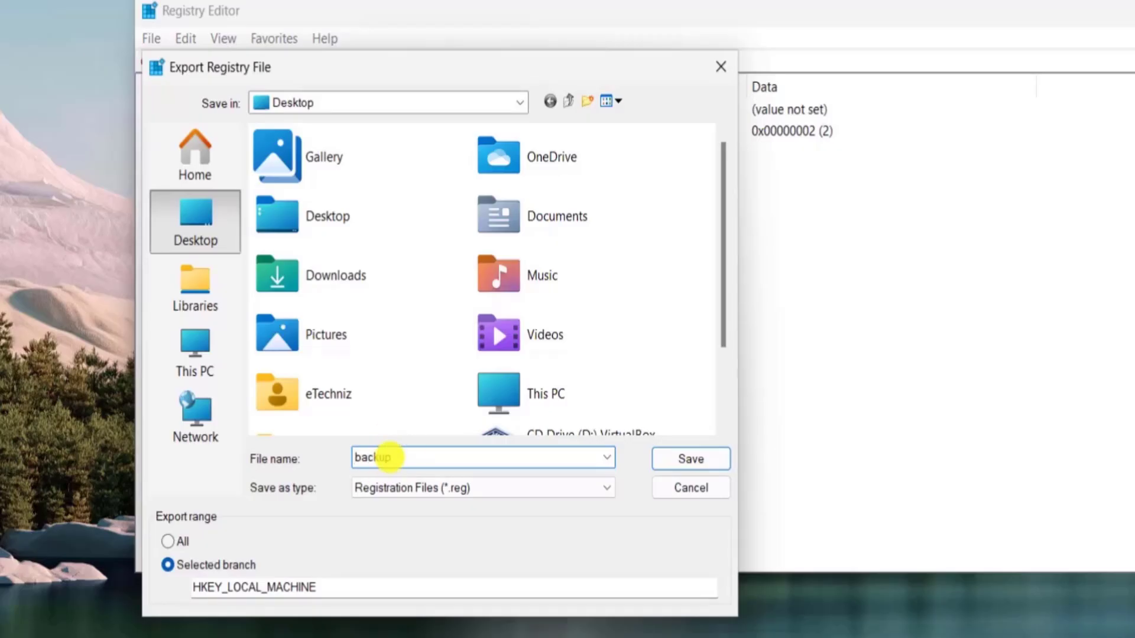
click(691, 460)
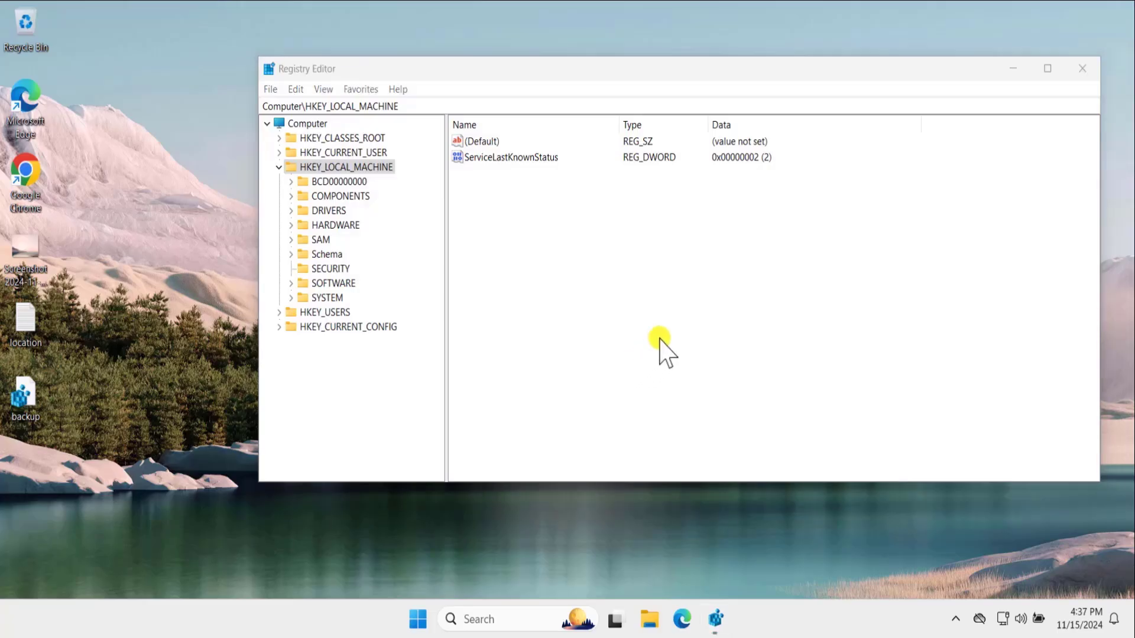
Paste the CSC\Parameters path from location.txt into Registry Editor's address bar.
double_click(34, 322)
triple_click(530, 199)
key(ctrl+c)
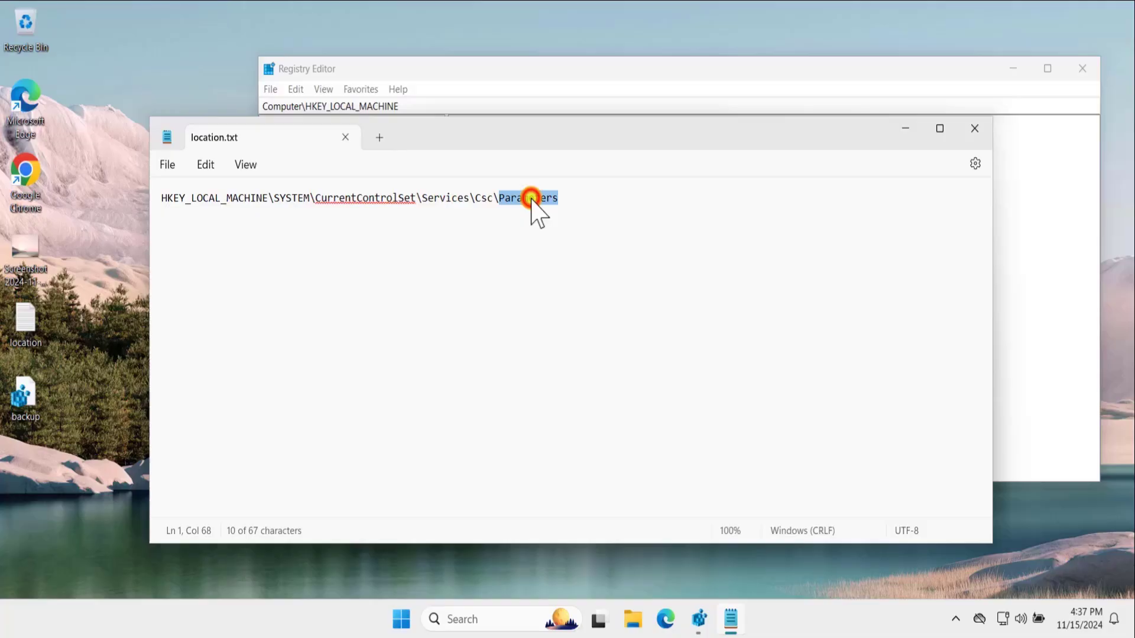
click(904, 129)
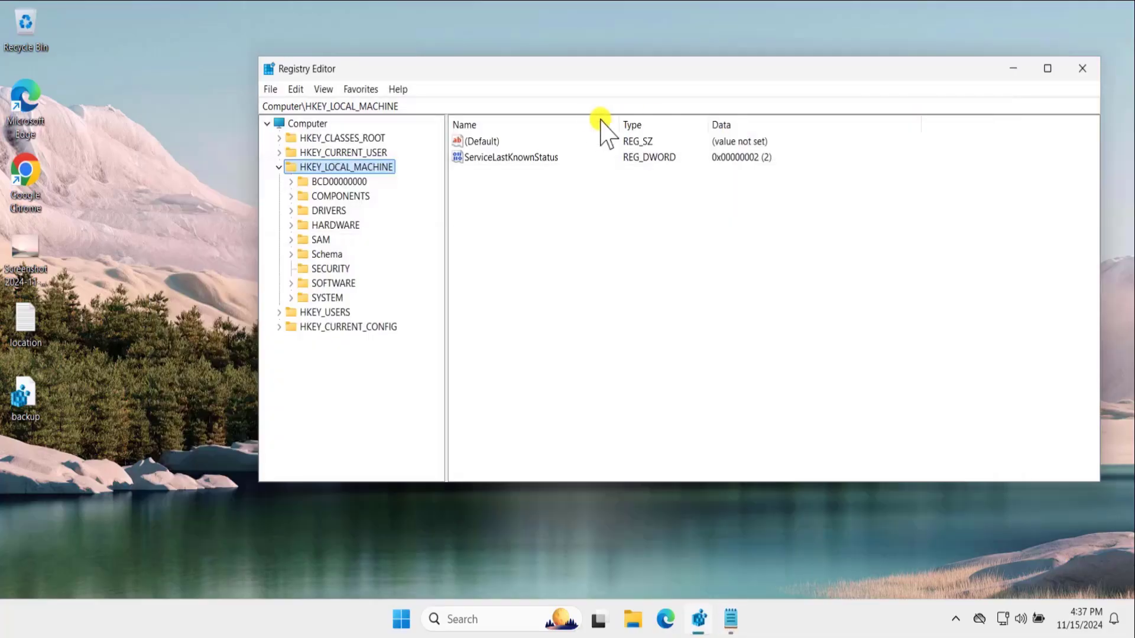
click(583, 106)
key(ctrl+v)
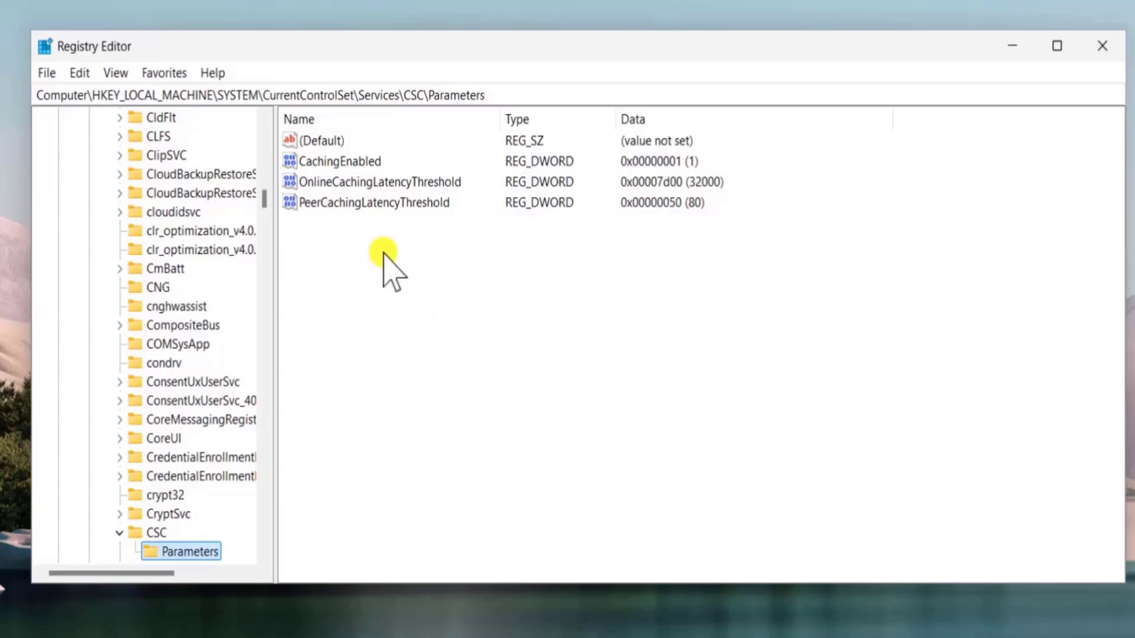
Create a DWORD (32-bit) value named FormatDatabase in the Parameters key.
right_click(461, 280)
mouse_move(514, 295)
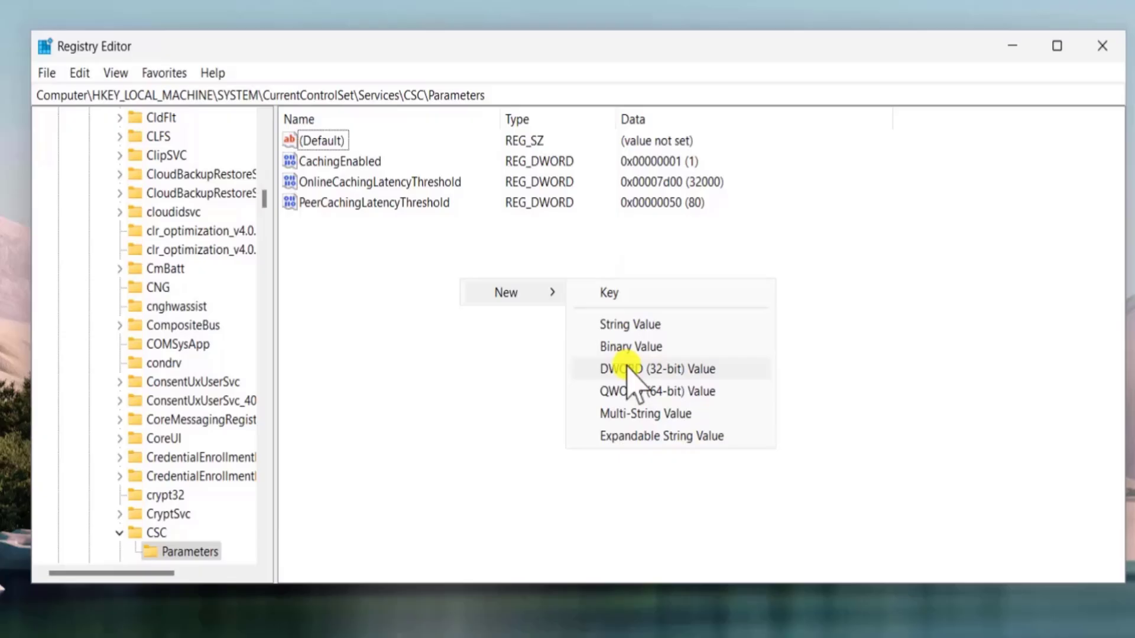
click(695, 371)
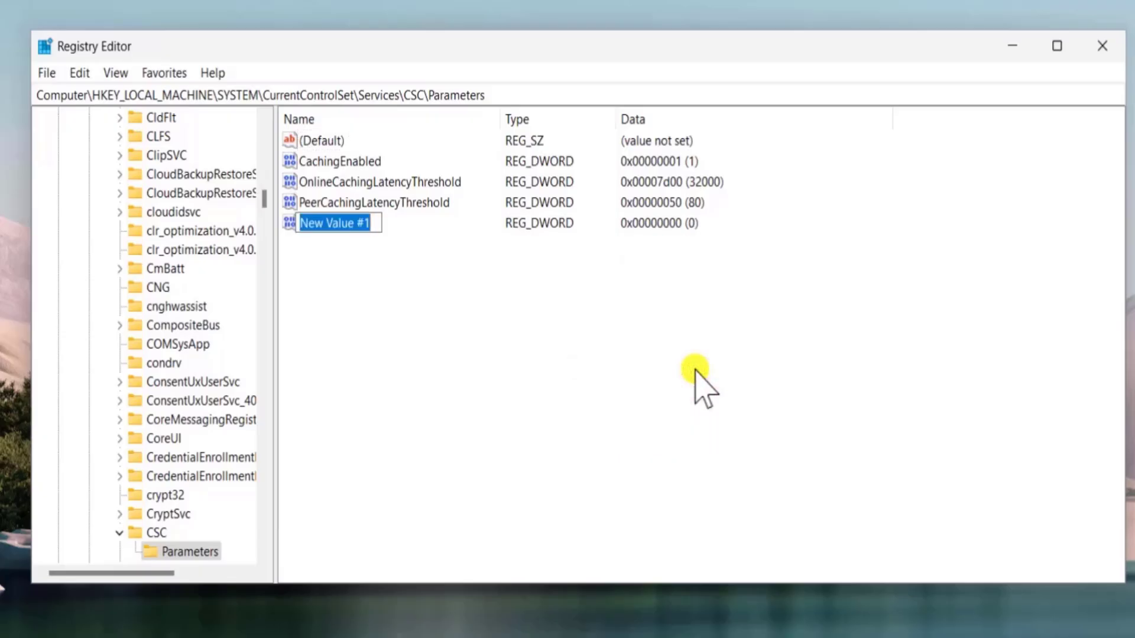
text(FormatDatabase)
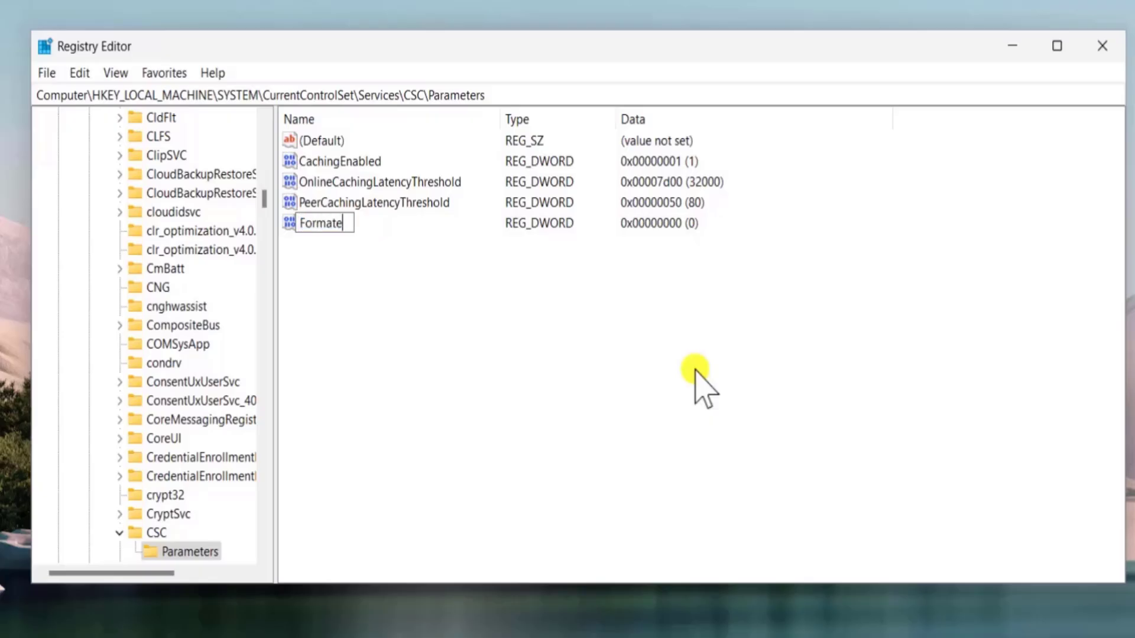
key(Return)
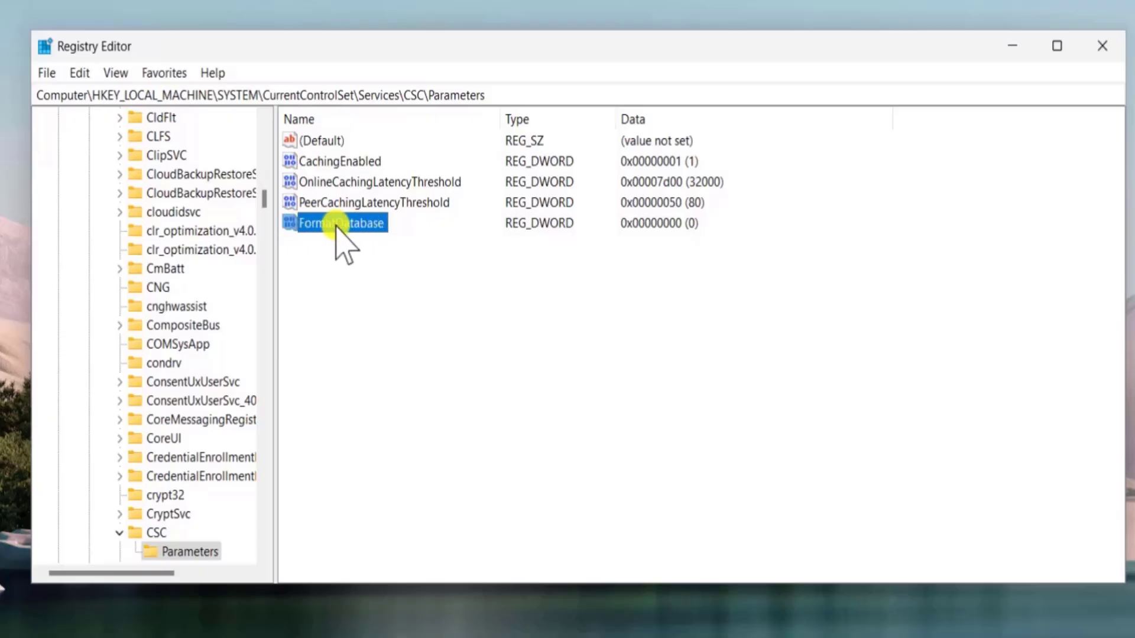
Change the FormatDatabase DWORD's value data to 1, then close Registry Editor.
double_click(374, 225)
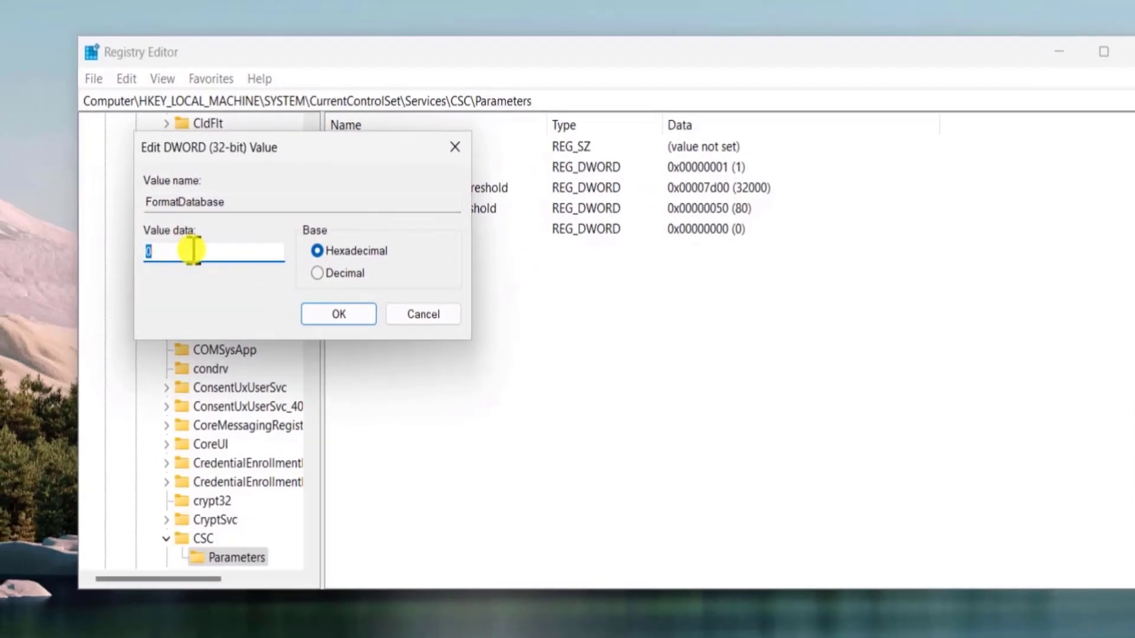
click(338, 314)
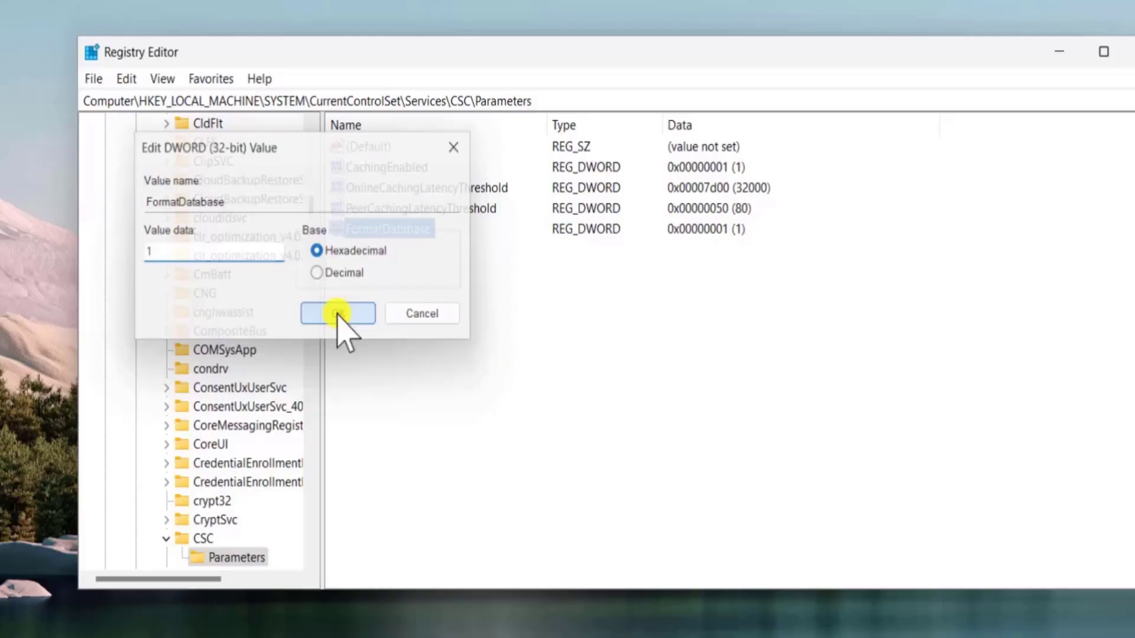
click(1123, 51)
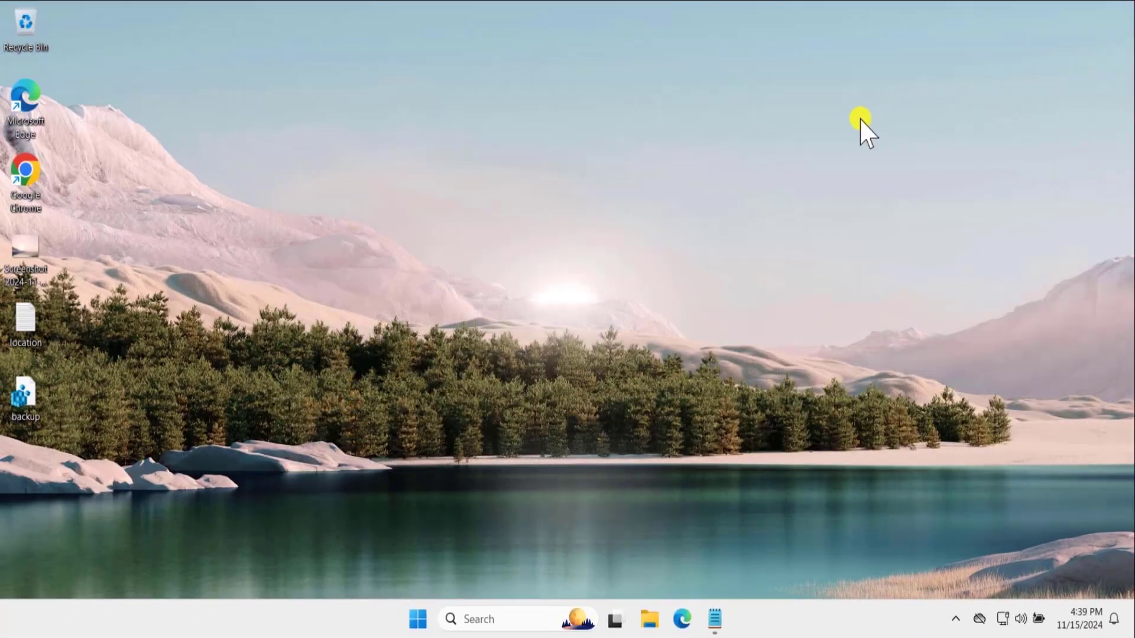